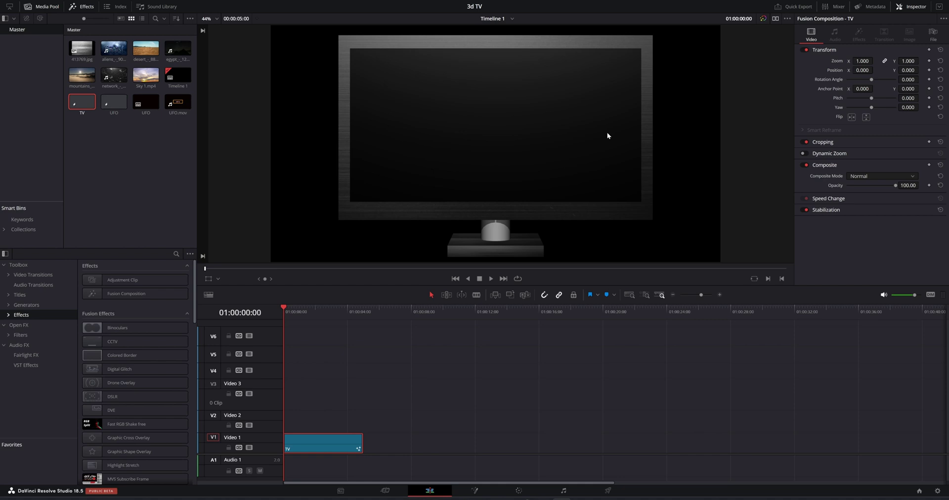
# Create a Fusion composition clip named NEW 3D TV in the media pool and open it for node editing
pyautogui.doubleClick(85, 102)
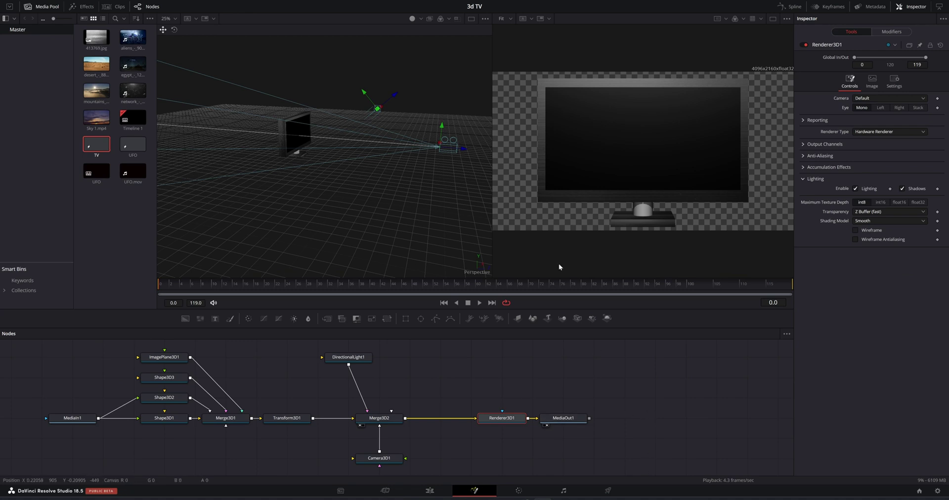
pyautogui.rightClick(97, 212)
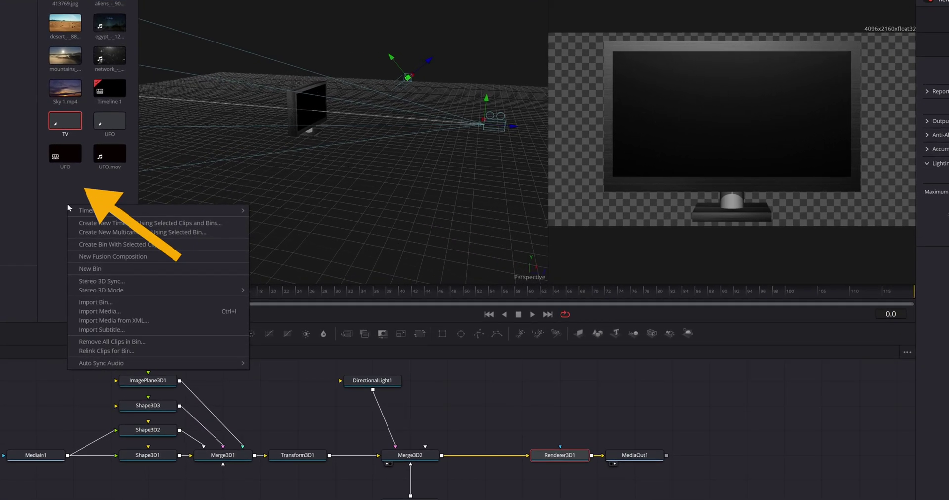
pyautogui.click(122, 258)
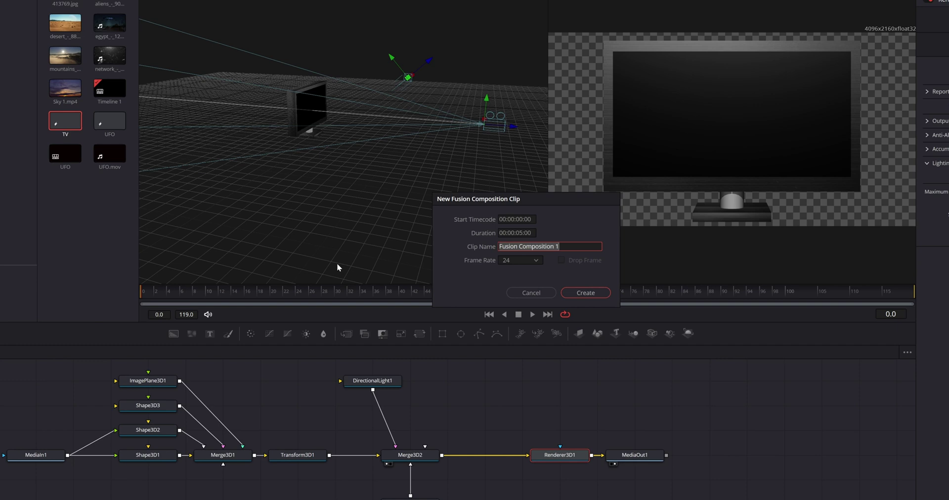
pyautogui.write('NEW 3D TV')
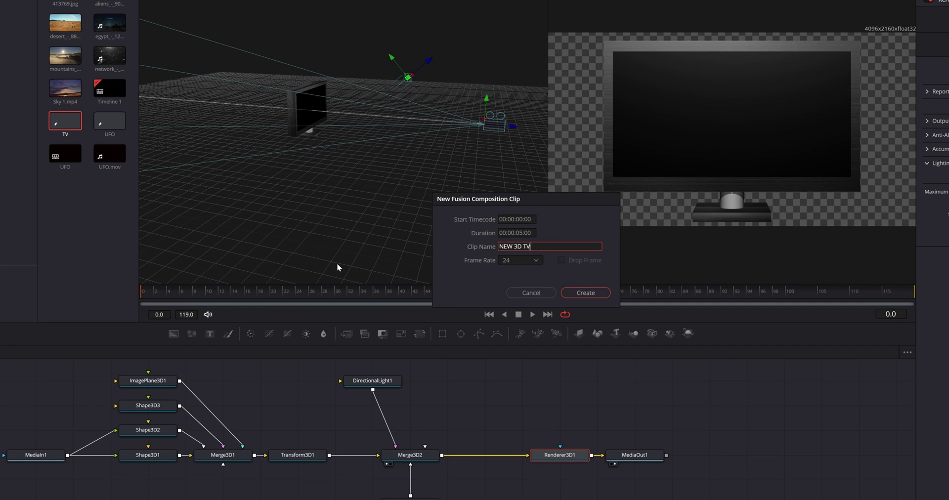
pyautogui.press('Return')
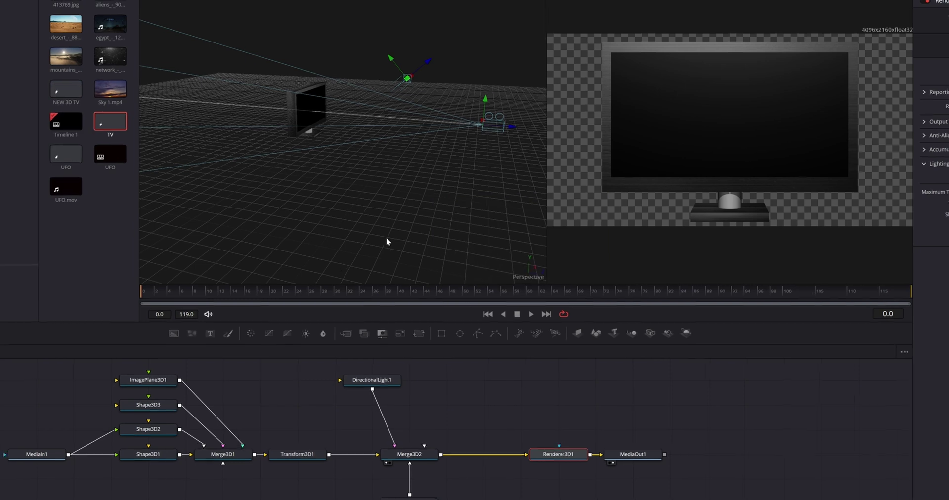
pyautogui.doubleClick(86, 105)
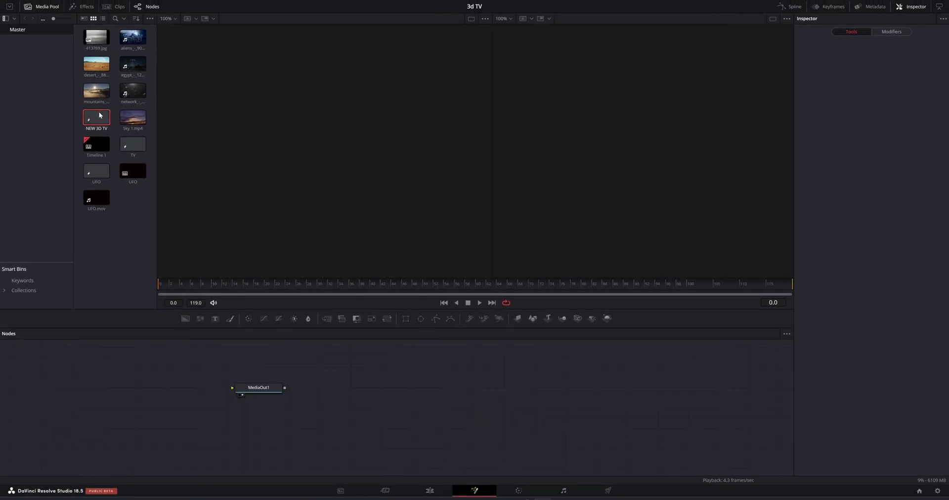
# Move MediaOut1 to the far end of the node graph and add a Renderer3D node feeding into it
pyautogui.moveTo(269, 390); pyautogui.dragTo(606, 432)
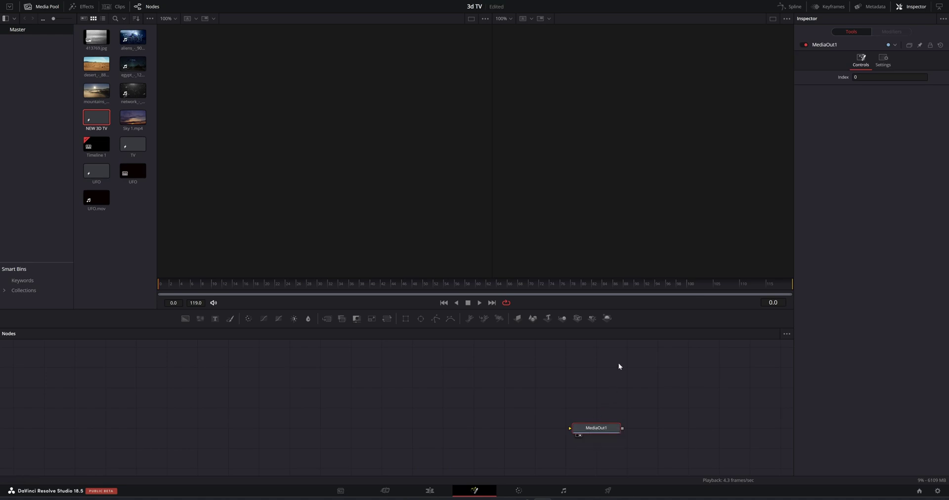
pyautogui.moveTo(613, 316); pyautogui.dragTo(590, 432)
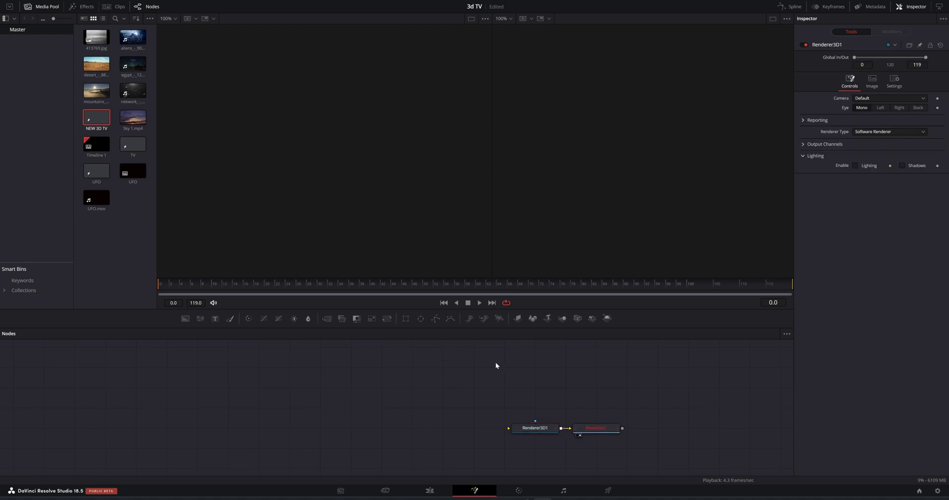
# Add a Shape3D node at the start of the graph, show it in the first viewer and make it a Cube
pyautogui.moveTo(532, 320); pyautogui.dragTo(153, 428)
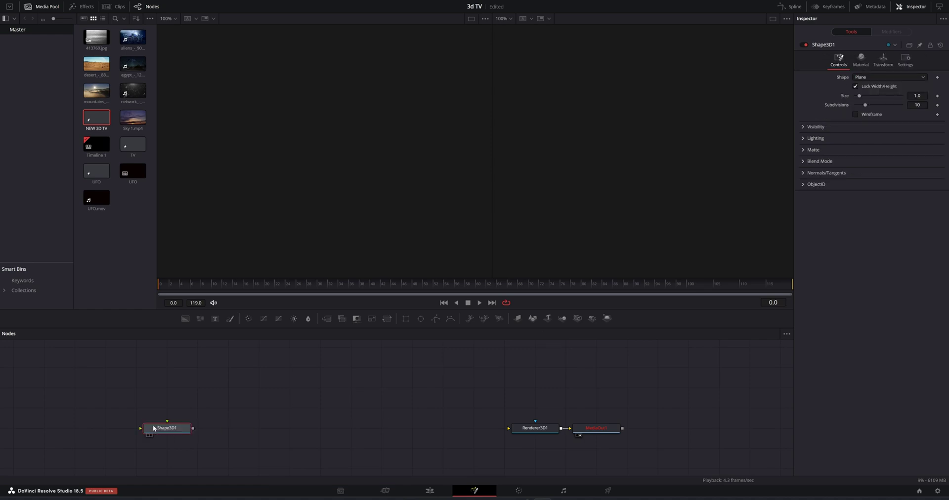
pyautogui.press('1')
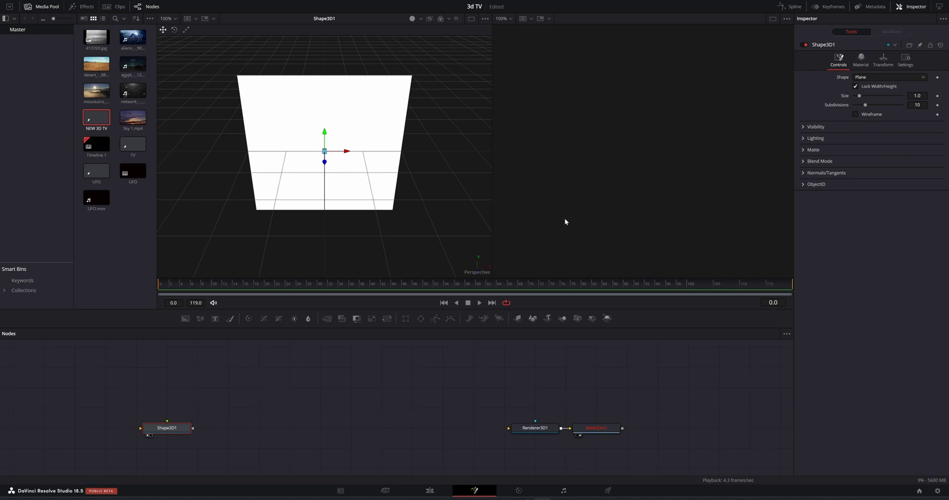
pyautogui.click(904, 74)
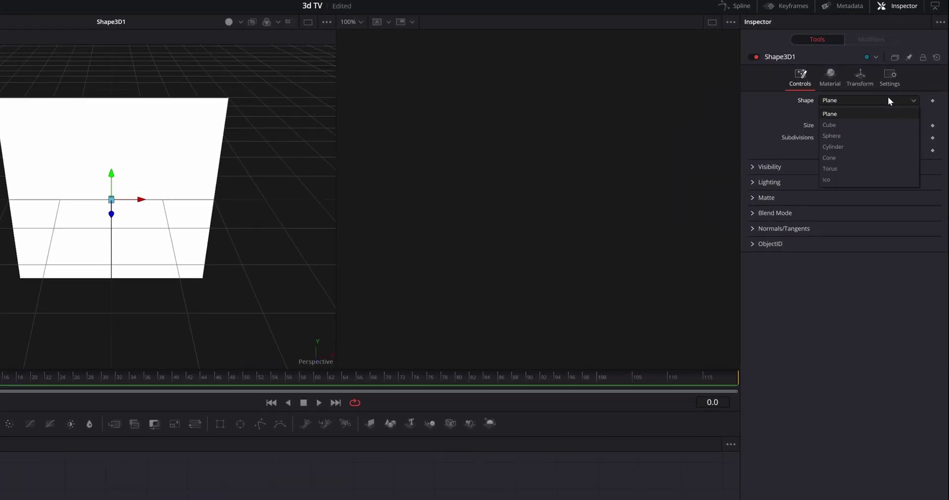
pyautogui.click(853, 125)
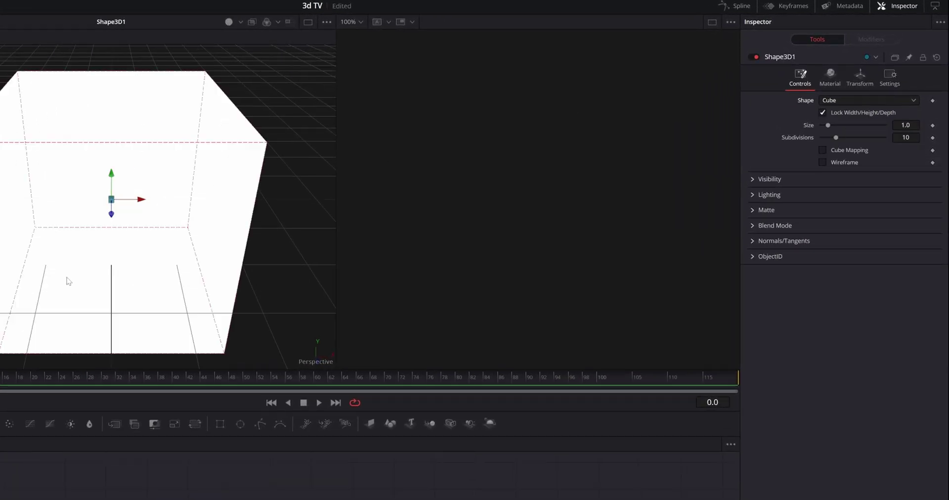
# Raise the cube along the Y axis to about 0.54 above the grid
pyautogui.moveTo(18, 293); pyautogui.dragTo(268, 255)
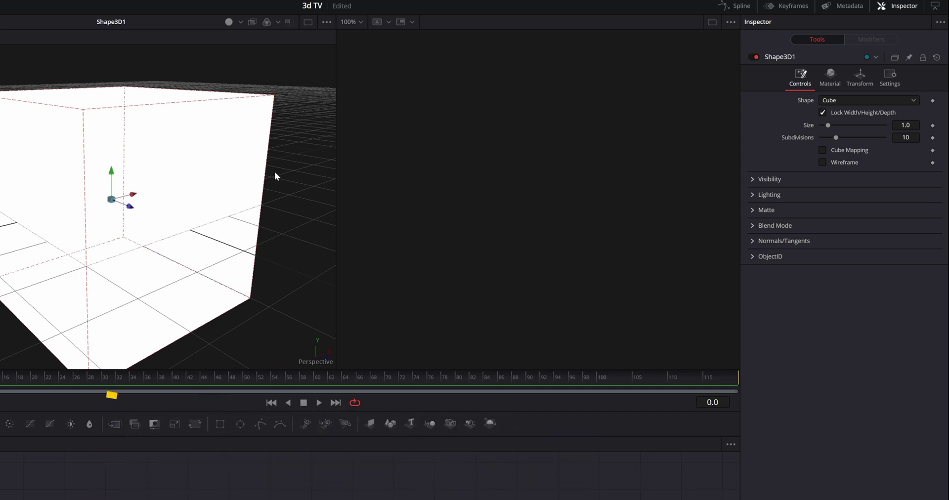
pyautogui.moveTo(222, 207); pyautogui.dragTo(207, 227)
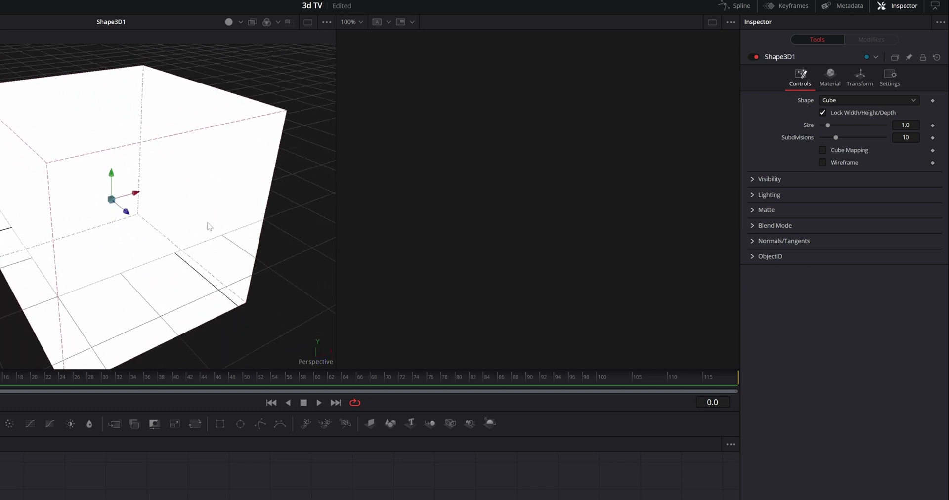
pyautogui.moveTo(112, 184); pyautogui.dragTo(126, 72)
pyautogui.scroll(-3, 203, 200)
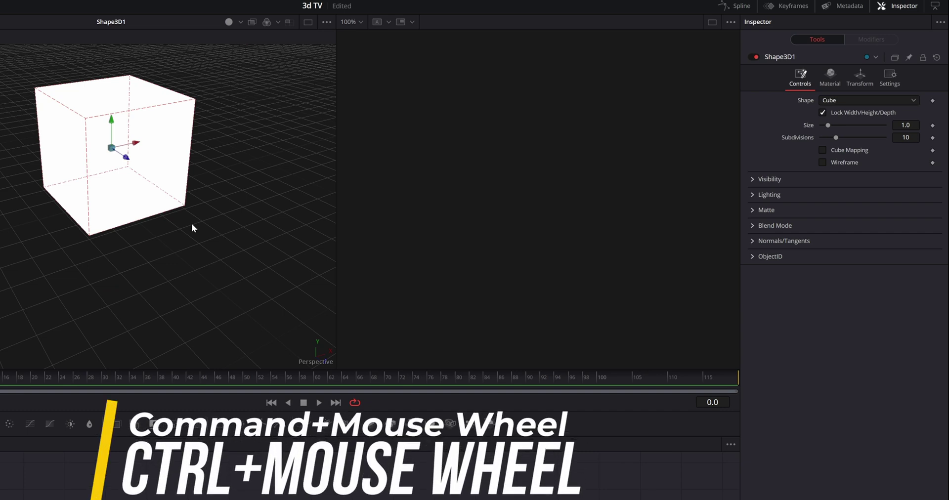
pyautogui.keyDown('ctrl'); pyautogui.scroll(5, 223, 206); pyautogui.keyUp('ctrl')
pyautogui.keyDown('ctrl'); pyautogui.scroll(-5, 224, 206); pyautogui.keyUp('ctrl')
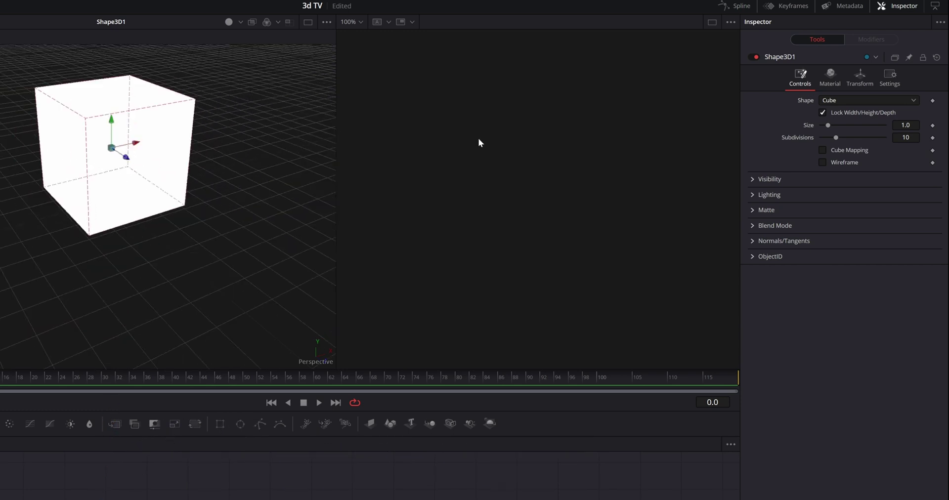
# Unlock the cube's scale axes and set its scale to 0.231 in Z and 1.556 in X
pyautogui.click(862, 79)
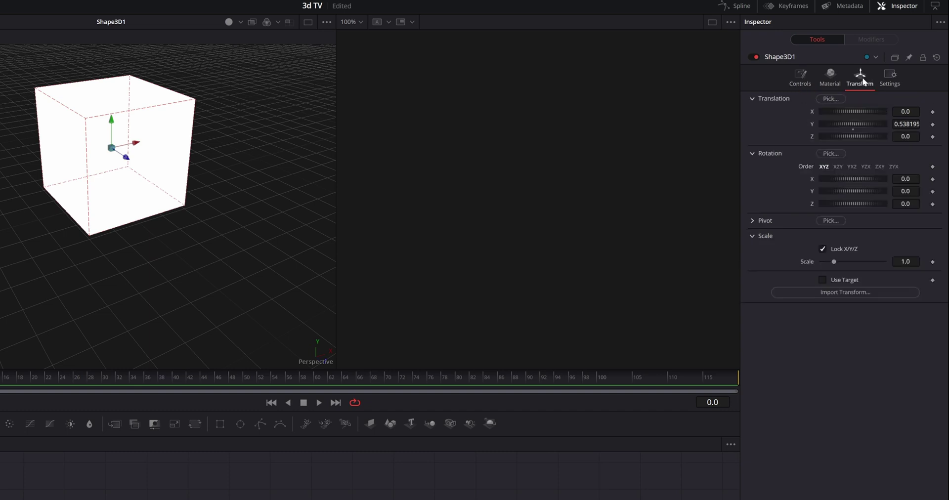
pyautogui.click(823, 249)
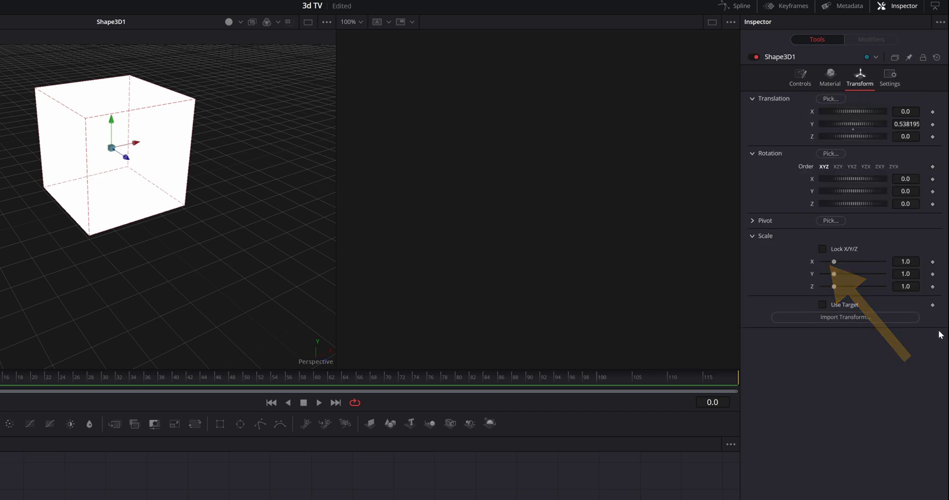
pyautogui.moveTo(907, 288); pyautogui.dragTo(829, 287)
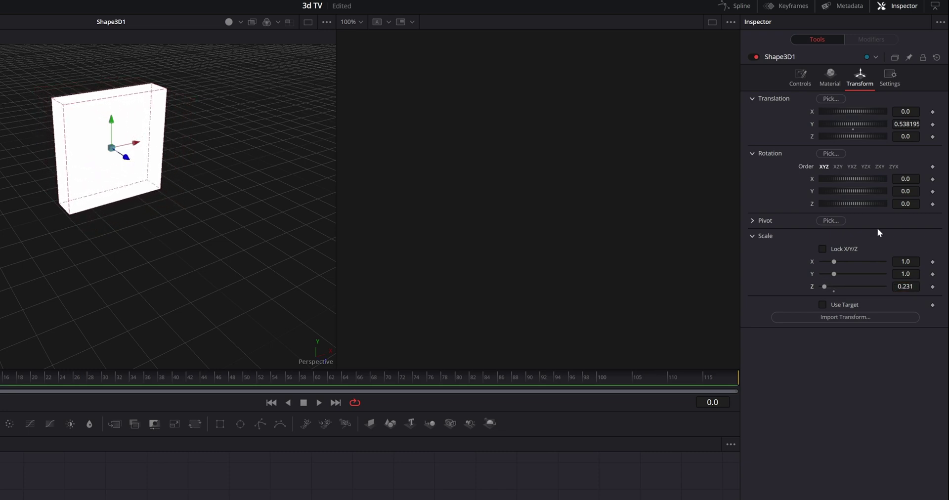
pyautogui.moveTo(906, 262); pyautogui.dragTo(933, 262)
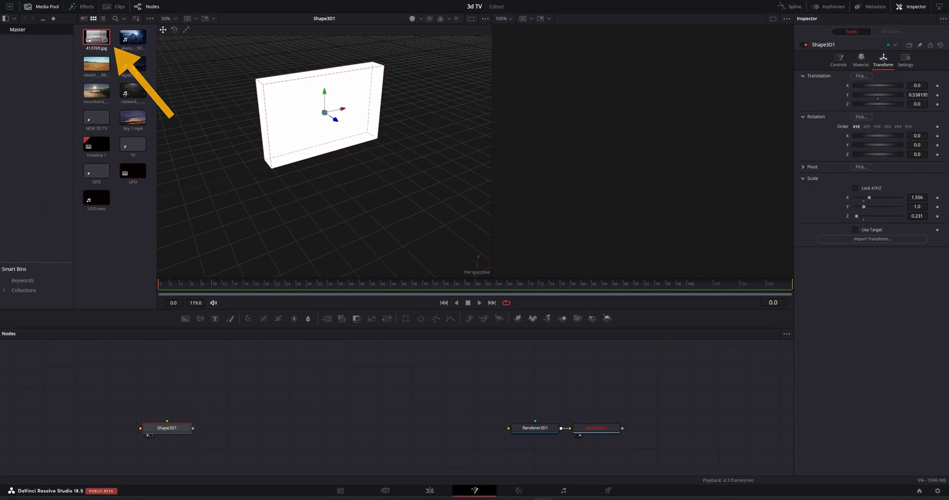
# Texture Shape3D1 with the image 413769.jpg and connect the shape's output to Renderer3D1
pyautogui.moveTo(96, 36); pyautogui.dragTo(163, 433)
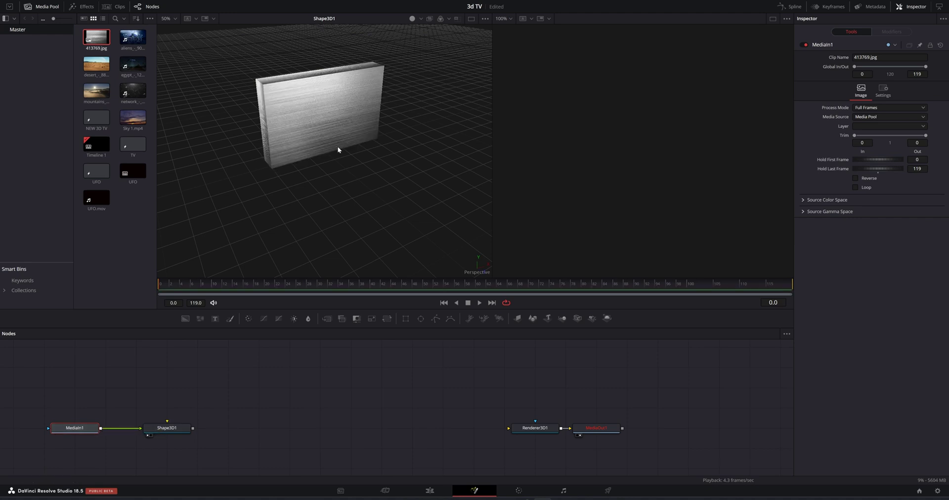
pyautogui.moveTo(193, 429); pyautogui.dragTo(528, 434)
# Switch Renderer3D1 to Hardware Renderer and enable both lighting and shadows
pyautogui.click(529, 429)
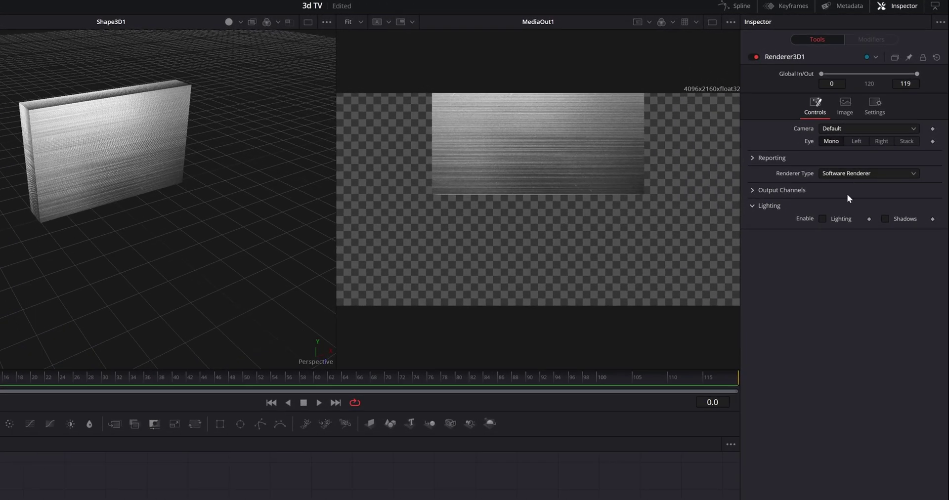
pyautogui.click(859, 174)
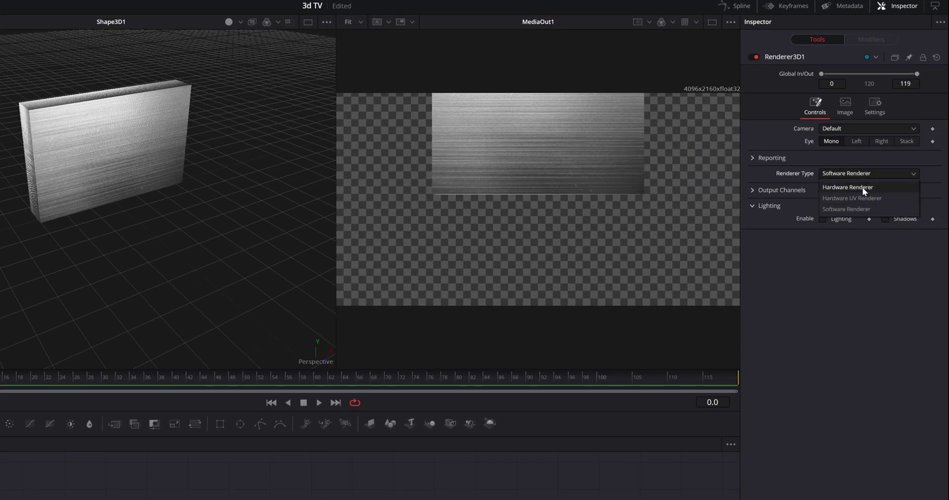
pyautogui.click(863, 188)
pyautogui.click(823, 250)
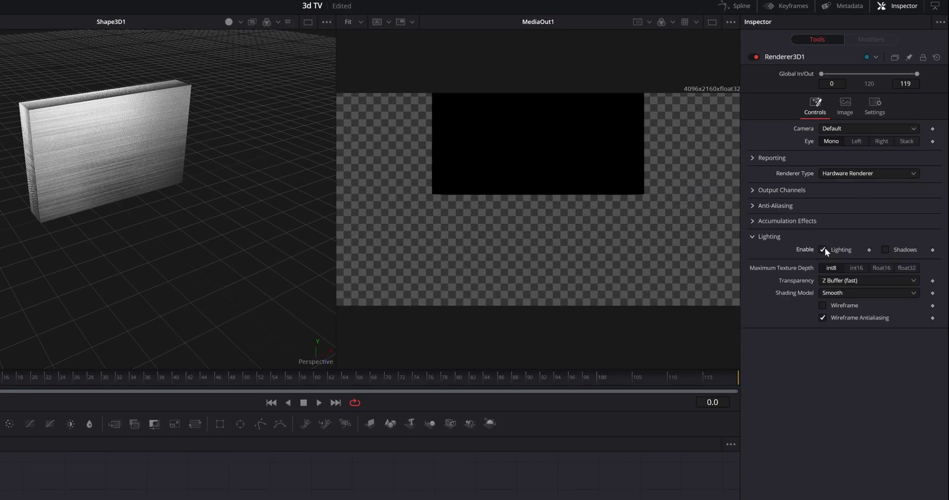
pyautogui.click(885, 250)
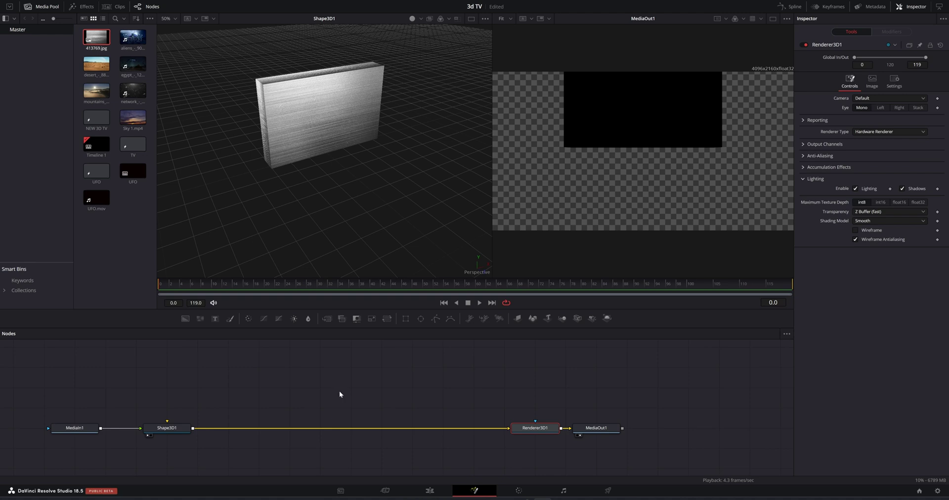
# Add a Directional Light node and place it above the connection between Shape3D1 and Renderer3D1
pyautogui.hotkey('shift', 'space')
pyautogui.write('Directional Light')
pyautogui.write('Direct')
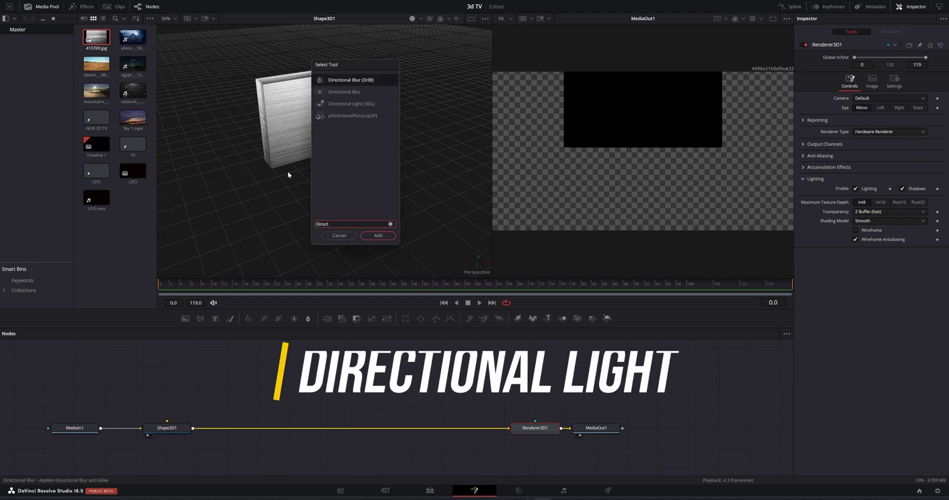
pyautogui.click(362, 104)
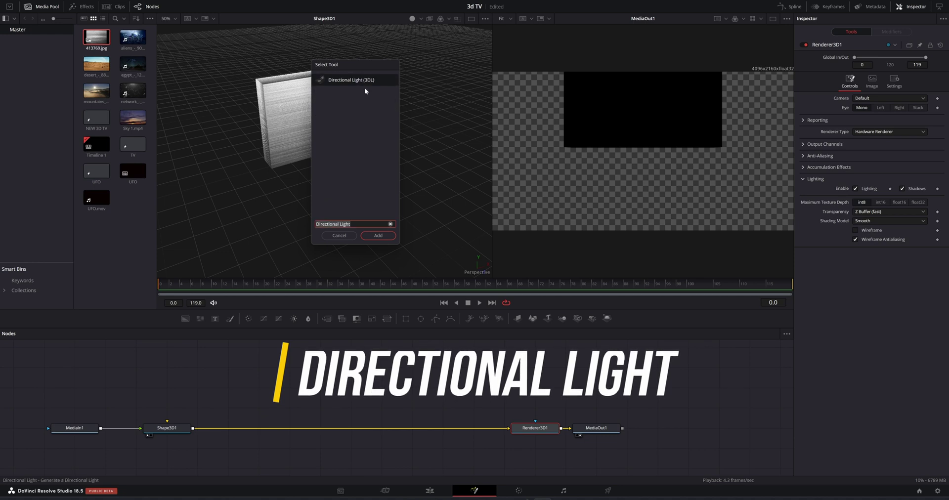
pyautogui.press('Return')
pyautogui.moveTo(163, 453); pyautogui.dragTo(320, 369)
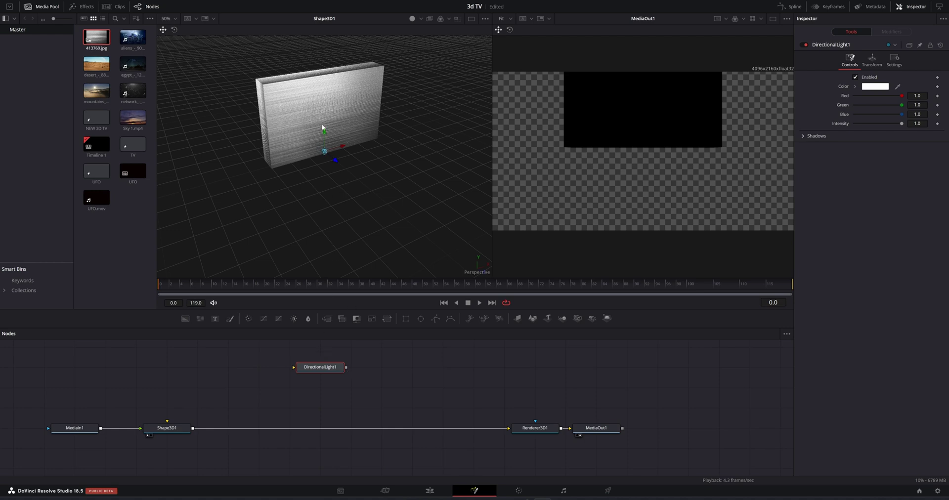
# Place the directional light above and in front of the panel, rotate it around X, and merge it with Shape3D1
pyautogui.moveTo(328, 135); pyautogui.dragTo(411, 88)
pyautogui.click(872, 61)
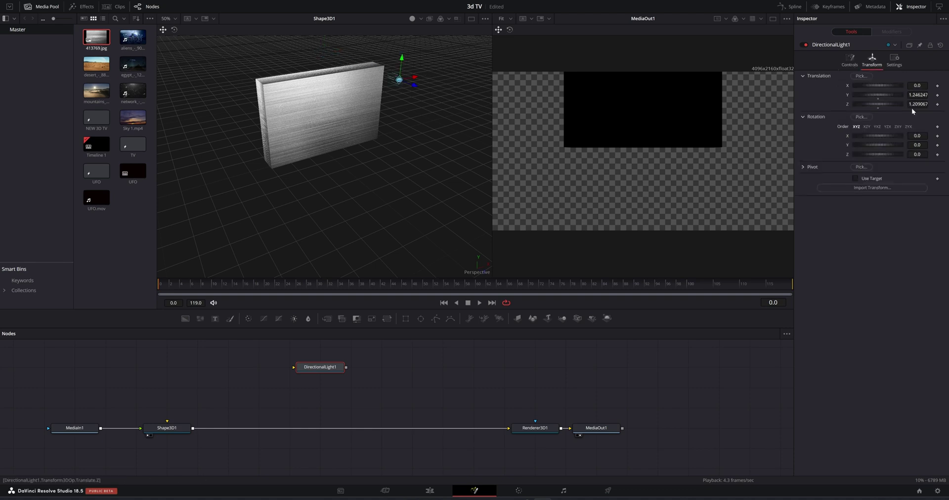
pyautogui.moveTo(897, 138); pyautogui.dragTo(889, 140)
pyautogui.moveTo(411, 72); pyautogui.dragTo(453, 100)
pyautogui.moveTo(346, 367); pyautogui.dragTo(192, 430)
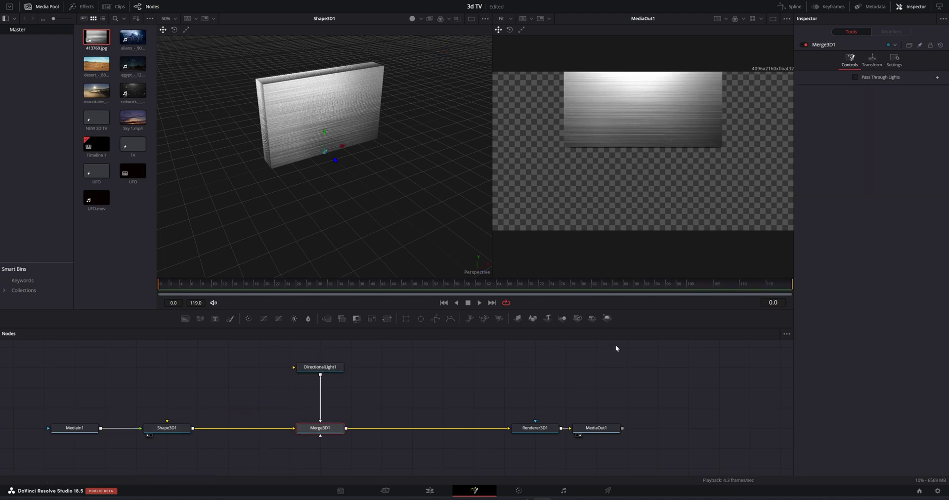
# Add a second Shape3D node above Shape3D1 and set its shape to Cylinder
pyautogui.click(187, 378)
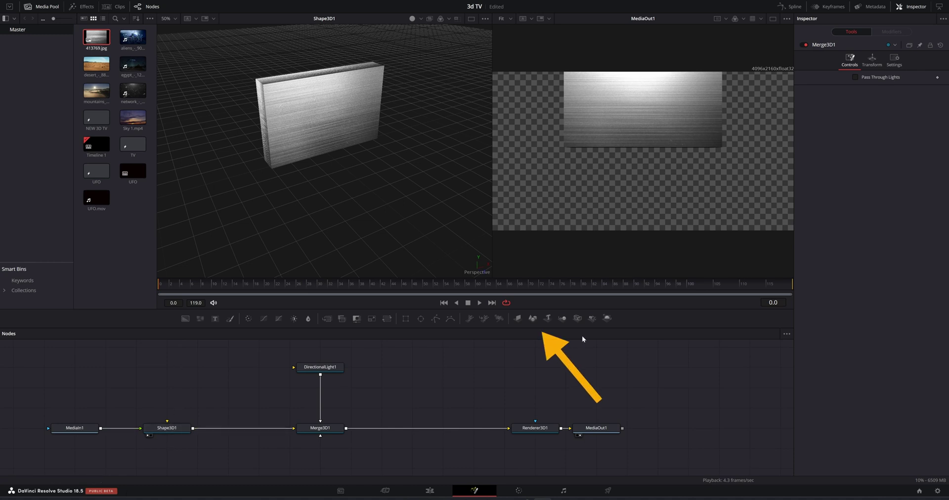
pyautogui.click(532, 318)
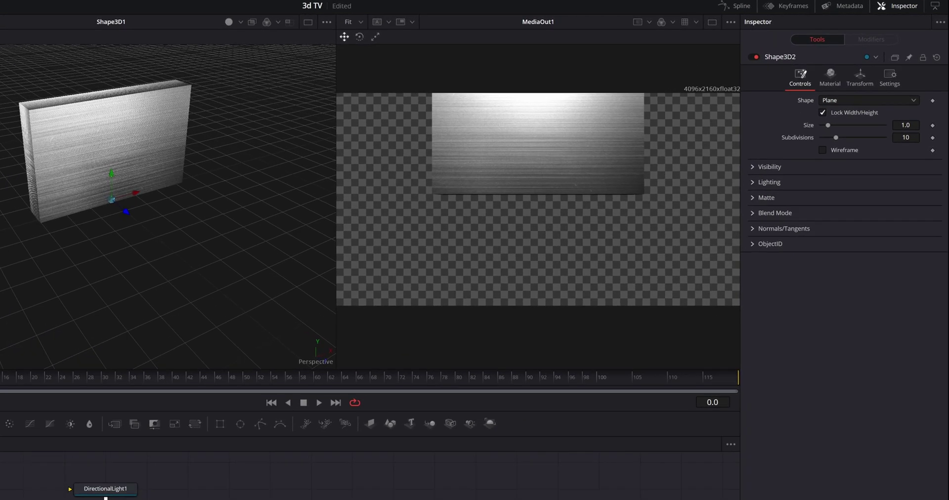
pyautogui.click(867, 100)
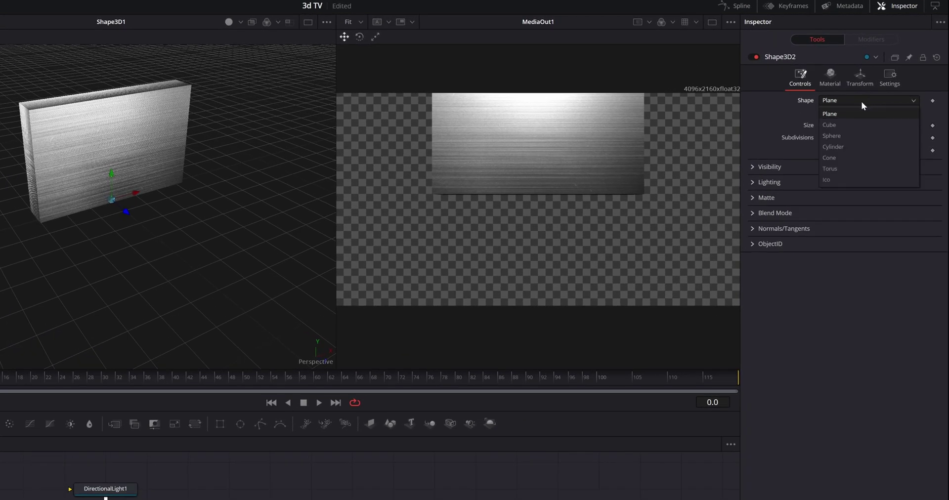
pyautogui.click(836, 147)
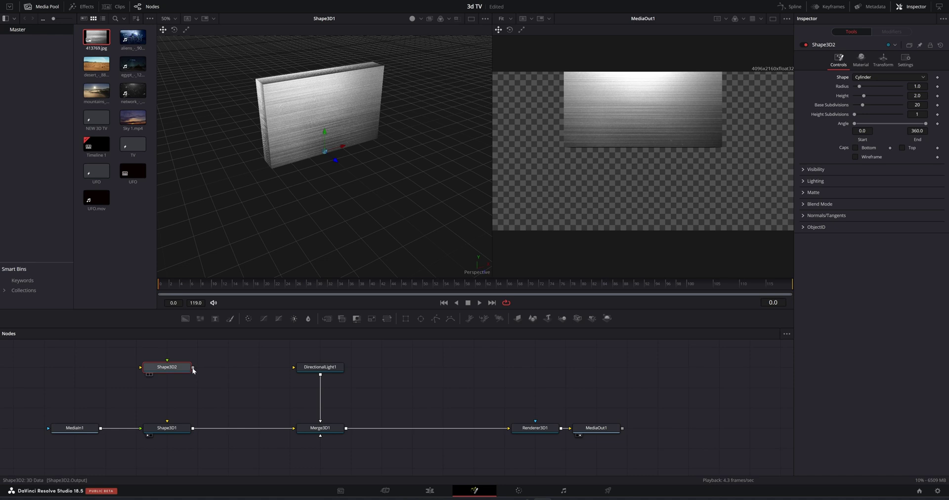
# Merge the cylinder with Shape3D1, then rearrange the light, its merge and the cylinder node to make room in the graph
pyautogui.moveTo(195, 366); pyautogui.dragTo(191, 430)
pyautogui.moveTo(346, 453); pyautogui.dragTo(441, 375)
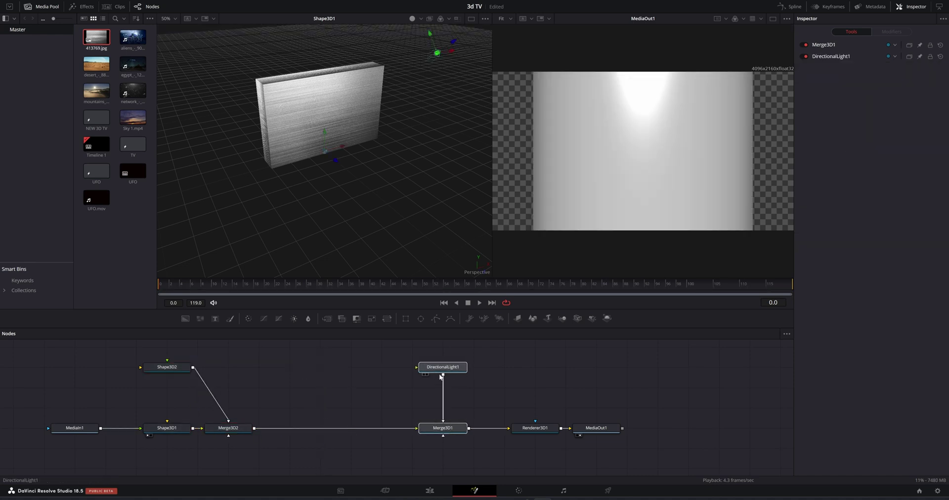
pyautogui.moveTo(174, 369); pyautogui.dragTo(174, 389)
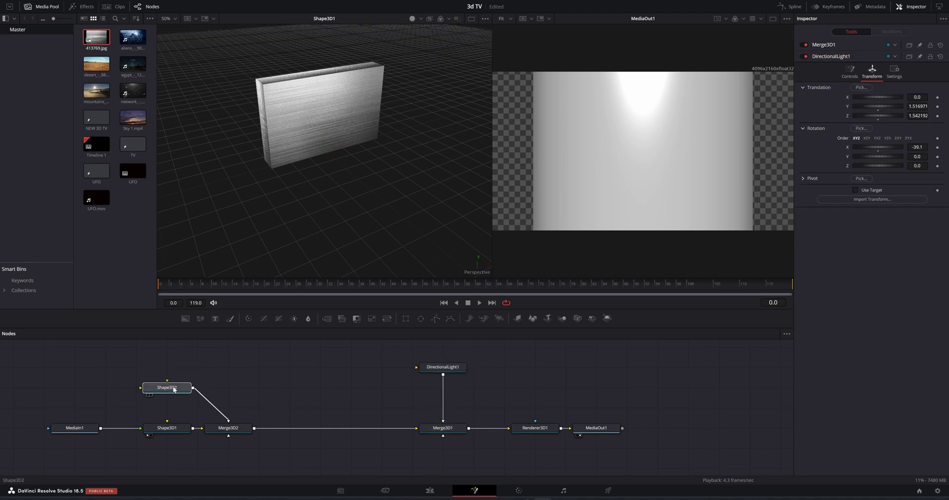
# View the Merge3D2 output in 3D and scale the cylinder down uniformly to 0.084 beneath the panel
pyautogui.click(235, 428)
pyautogui.press('1')
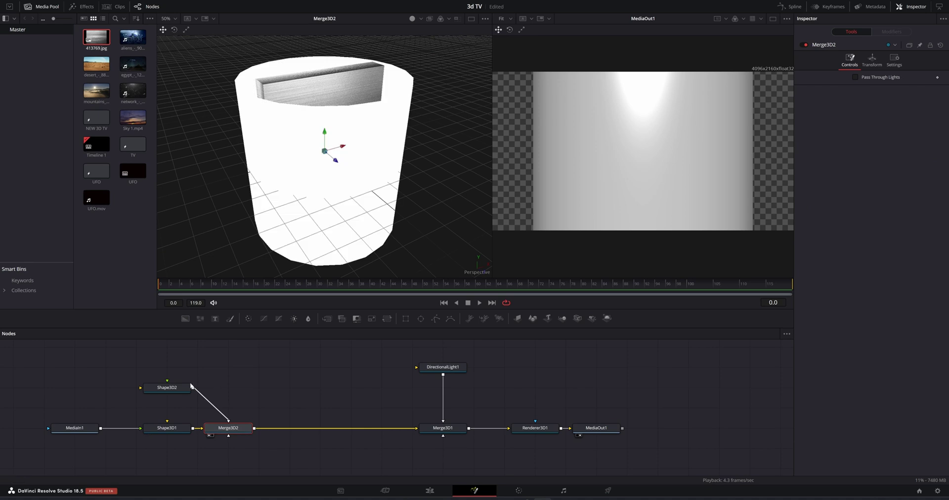
pyautogui.click(167, 388)
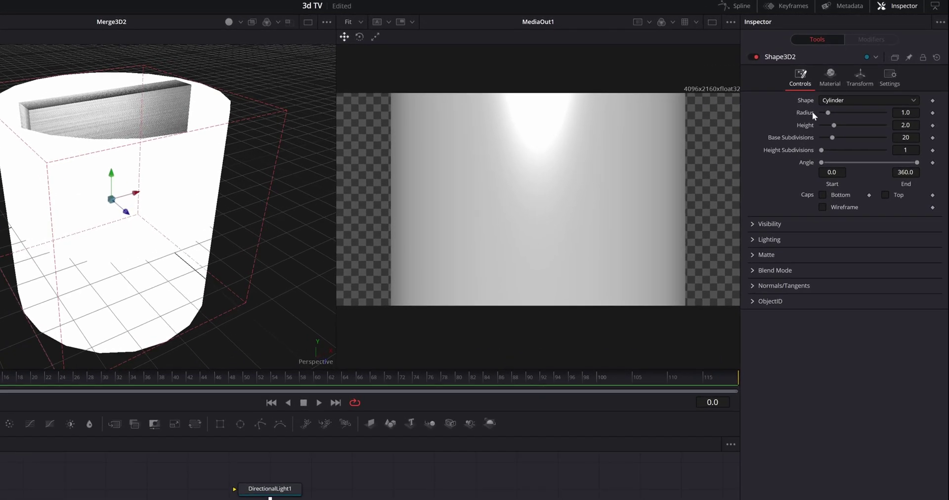
pyautogui.click(858, 83)
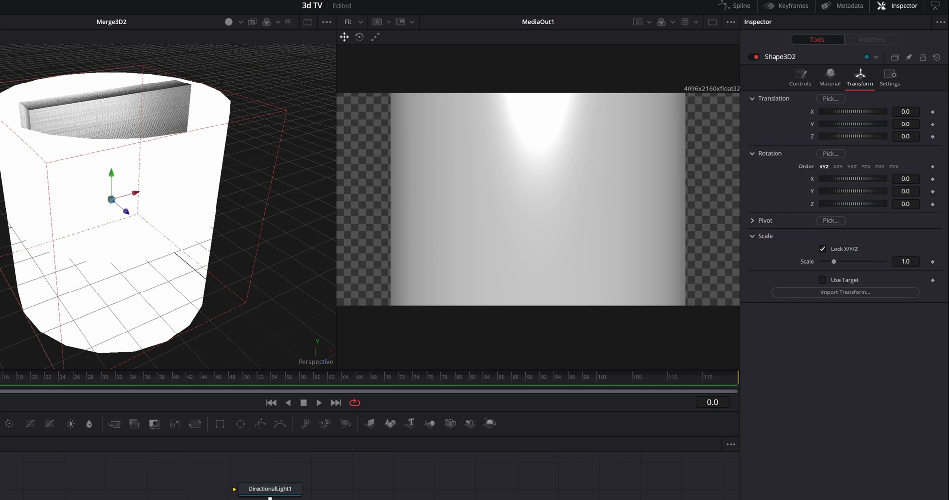
pyautogui.moveTo(905, 261); pyautogui.dragTo(894, 261)
pyautogui.moveTo(833, 261); pyautogui.dragTo(823, 262)
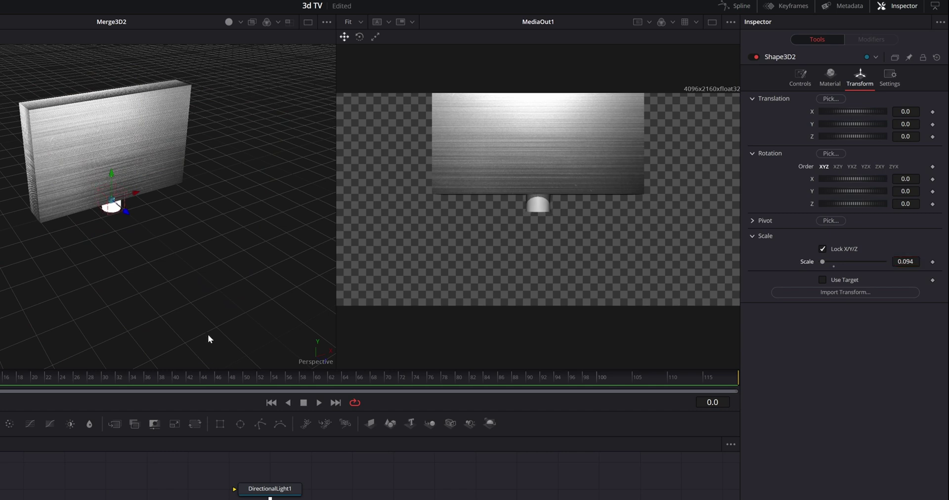
pyautogui.moveTo(186, 330); pyautogui.dragTo(123, 287)
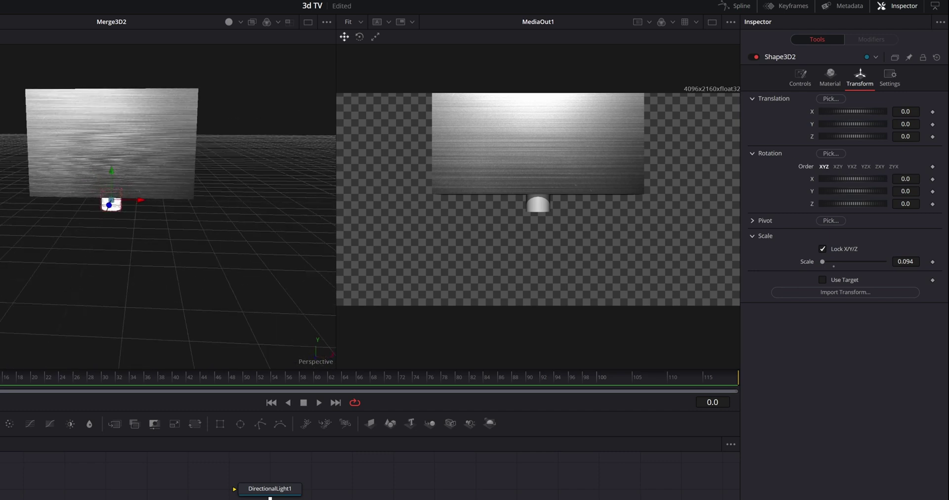
pyautogui.moveTo(905, 261); pyautogui.dragTo(900, 261)
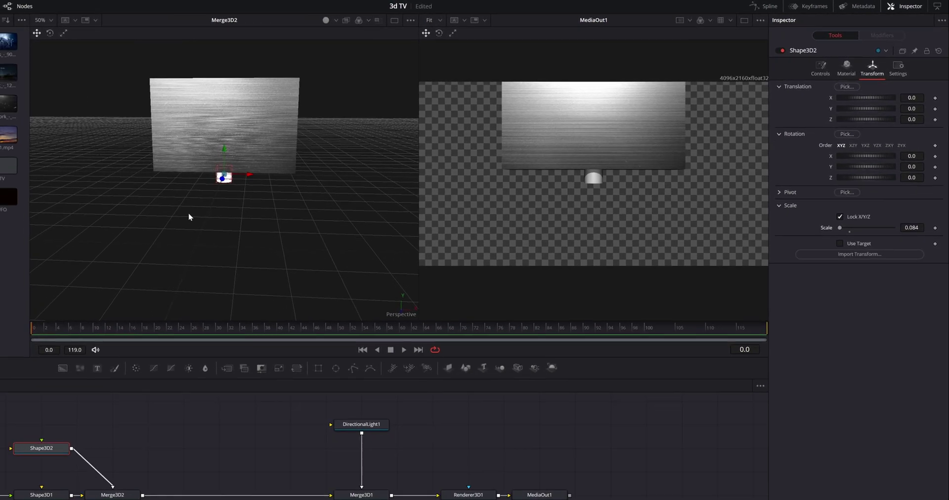
# Set the cylinder's diffuse material colour to dark grey with red, green and blue at 0.188235
pyautogui.click(846, 67)
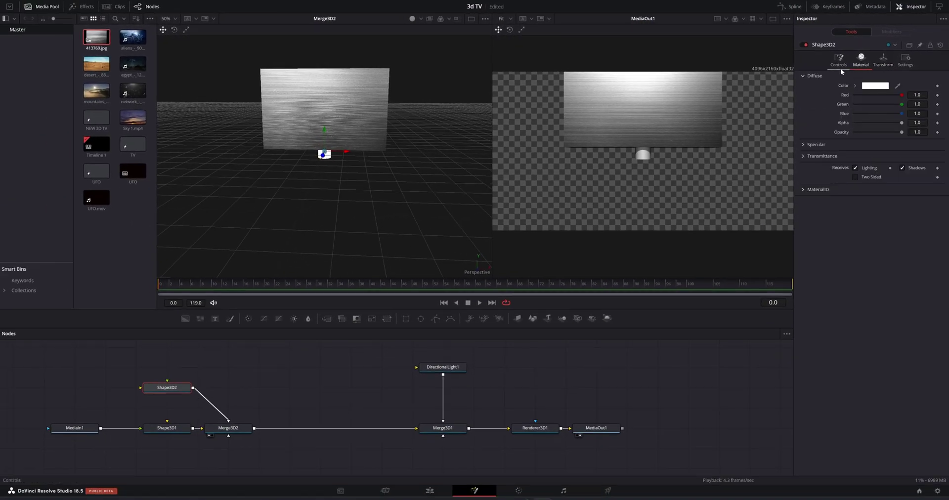
pyautogui.click(884, 87)
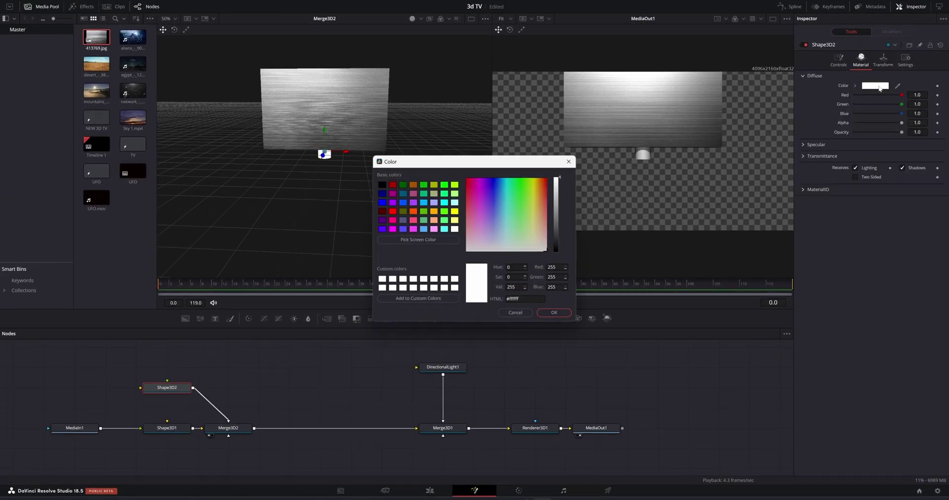
pyautogui.click(562, 237)
pyautogui.click(553, 315)
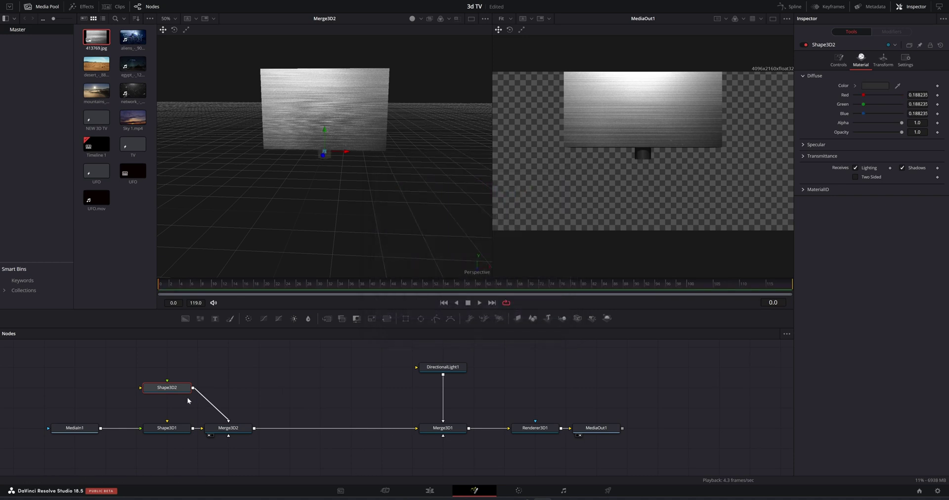
# Move the cylinder node closer to Shape3D1, and merge a third Shape3D node set to Cube into Merge3D2
pyautogui.moveTo(173, 391); pyautogui.dragTo(174, 410)
pyautogui.click(345, 379)
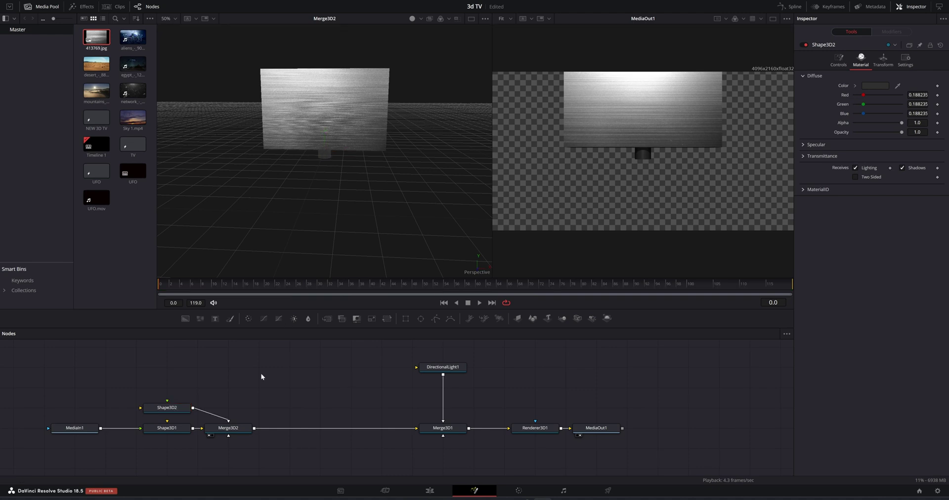
pyautogui.moveTo(534, 321); pyautogui.dragTo(228, 425)
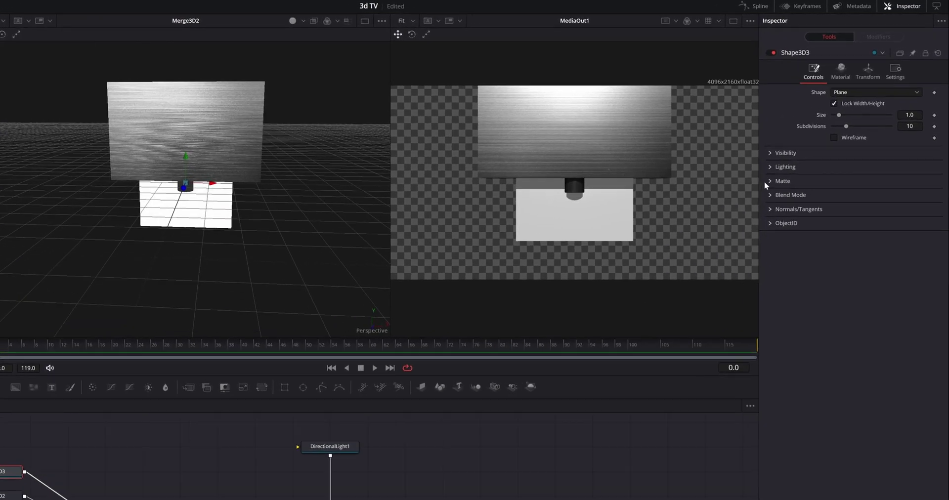
pyautogui.click(848, 100)
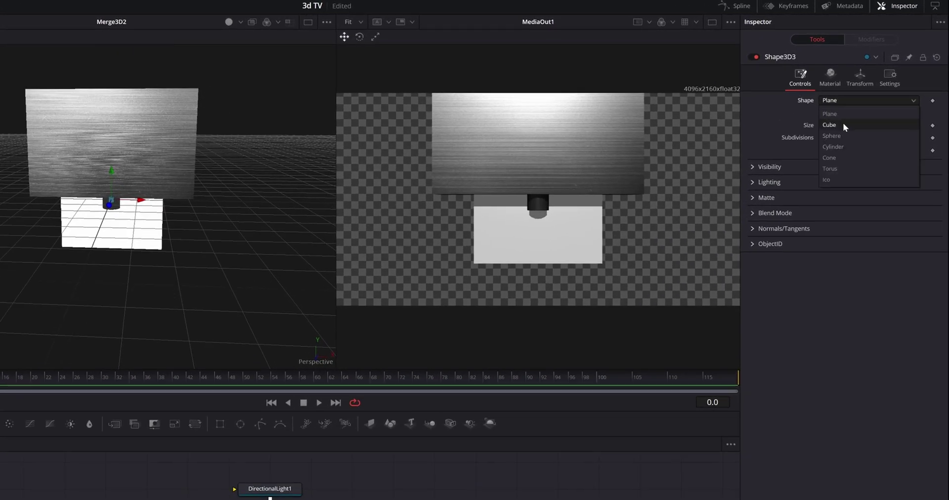
pyautogui.click(844, 124)
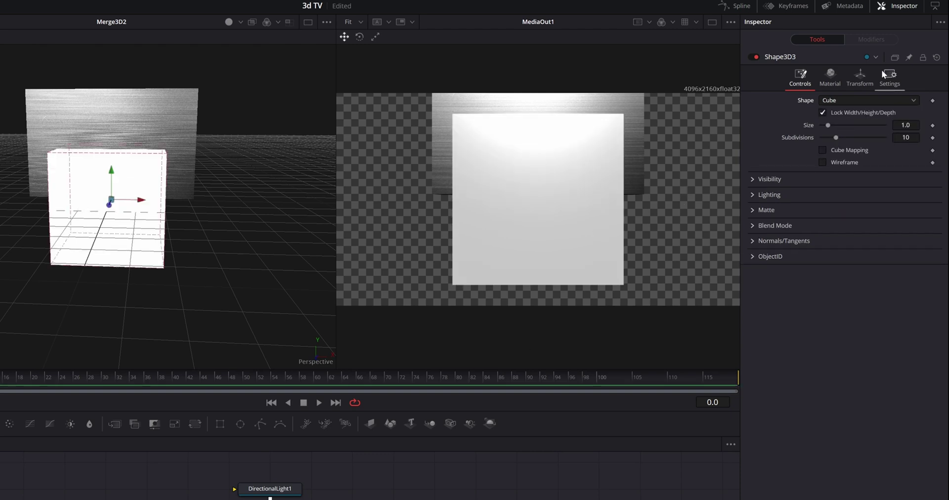
# Unlock the cube's scale axes, flatten it to a Y scale of 0.079, lower it to about Y -0.1, and save the project
pyautogui.click(855, 79)
pyautogui.click(824, 248)
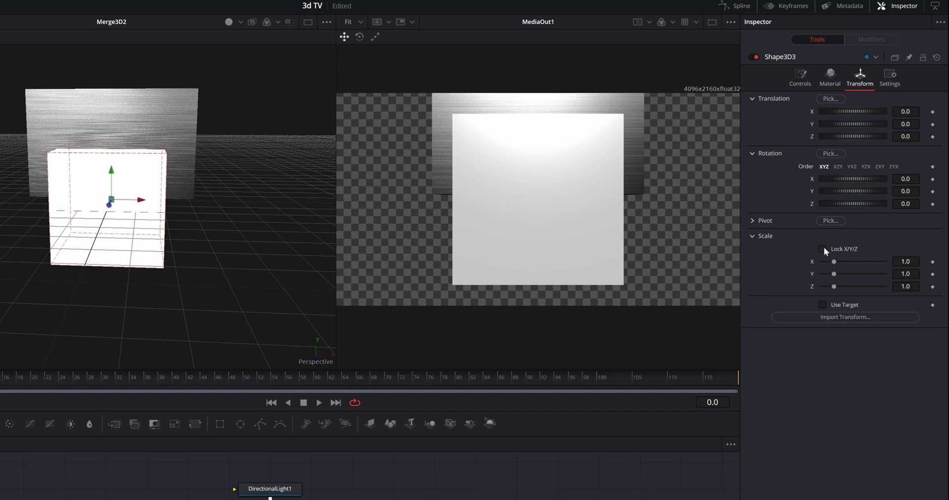
pyautogui.moveTo(834, 274); pyautogui.dragTo(822, 274)
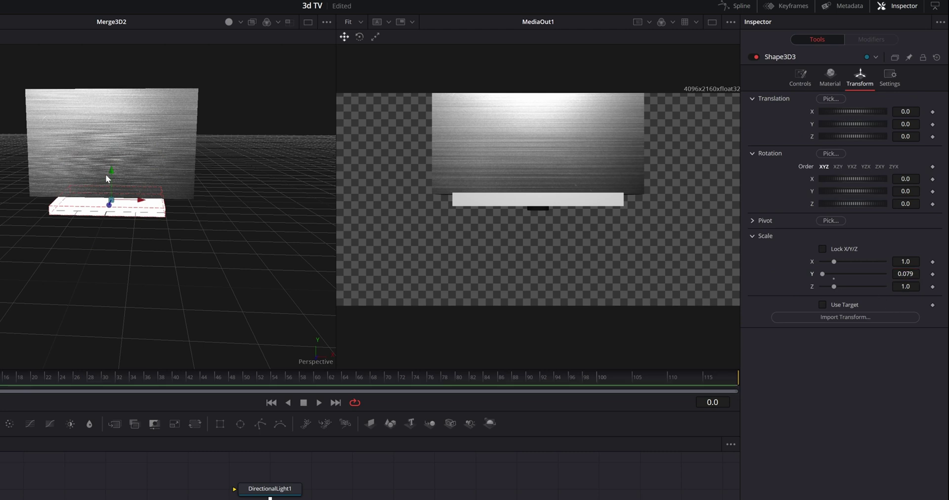
pyautogui.moveTo(109, 170); pyautogui.dragTo(104, 185)
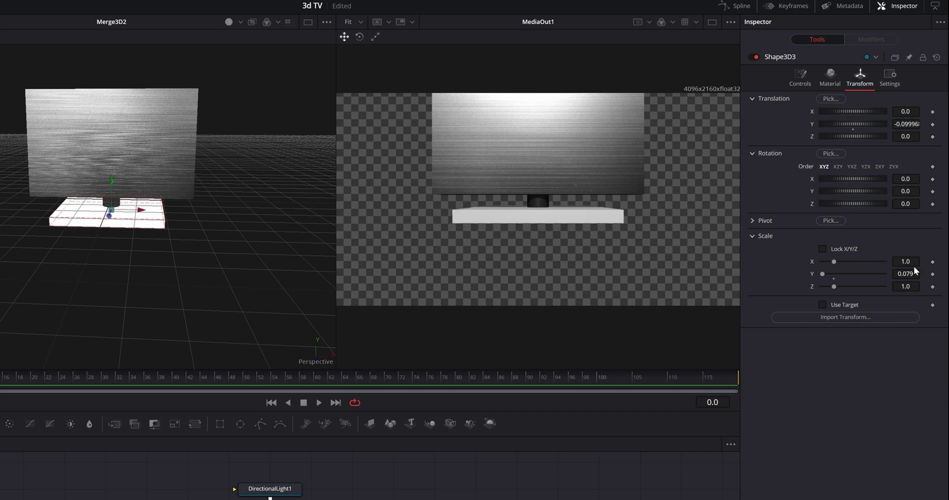
pyautogui.hotkey('ctrl', 's')
# Set the base cube's X scale to 0.735 and Z scale to 0.46, and connect MediaIn1 to Shape3D3 as its metal texture
pyautogui.moveTo(908, 262); pyautogui.dragTo(900, 286)
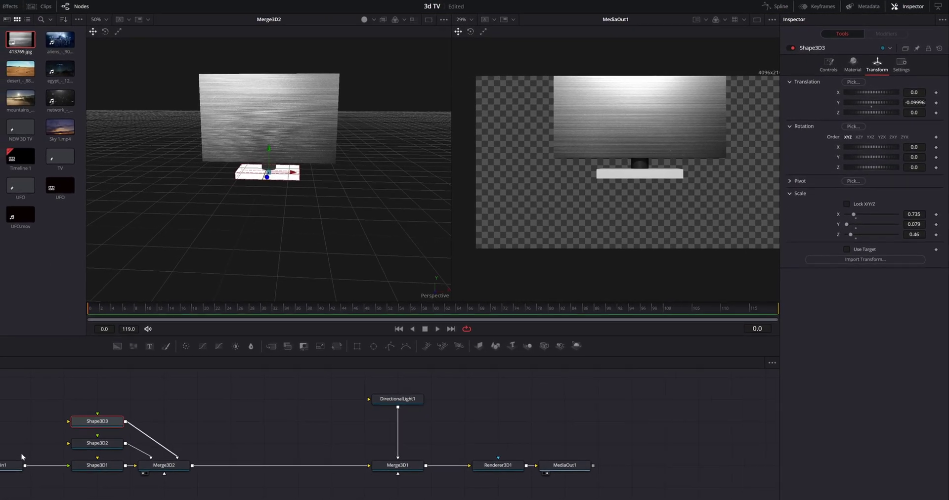
pyautogui.moveTo(100, 430); pyautogui.dragTo(167, 388)
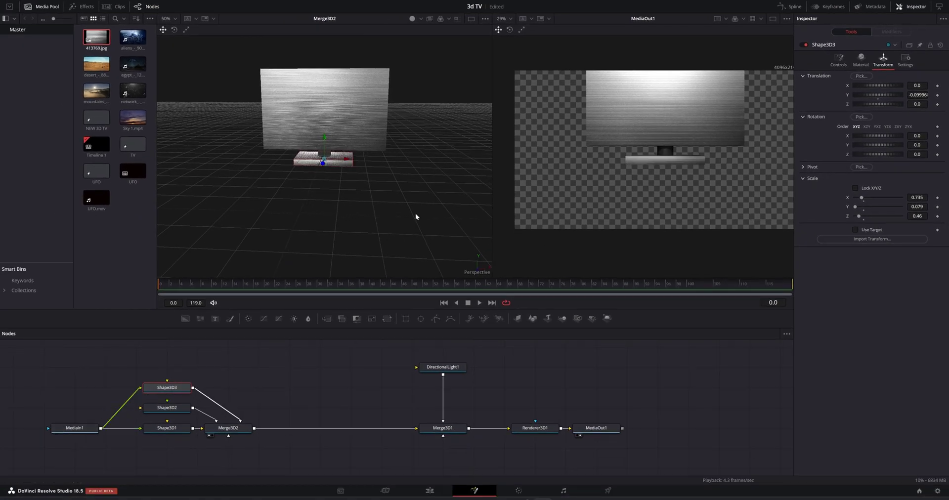
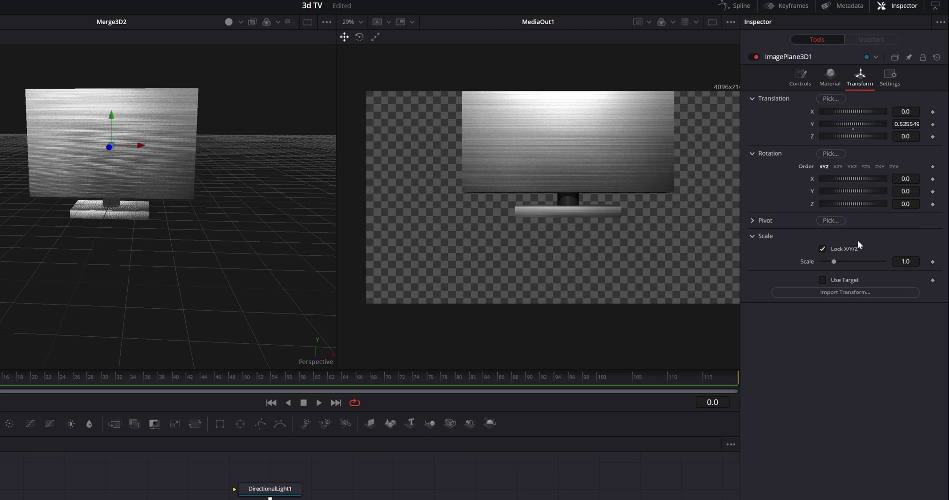
# Move ImagePlane3D1 forward to a Z translation of 0.12 and set its scale to 1.5
pyautogui.moveTo(905, 136); pyautogui.dragTo(917, 137)
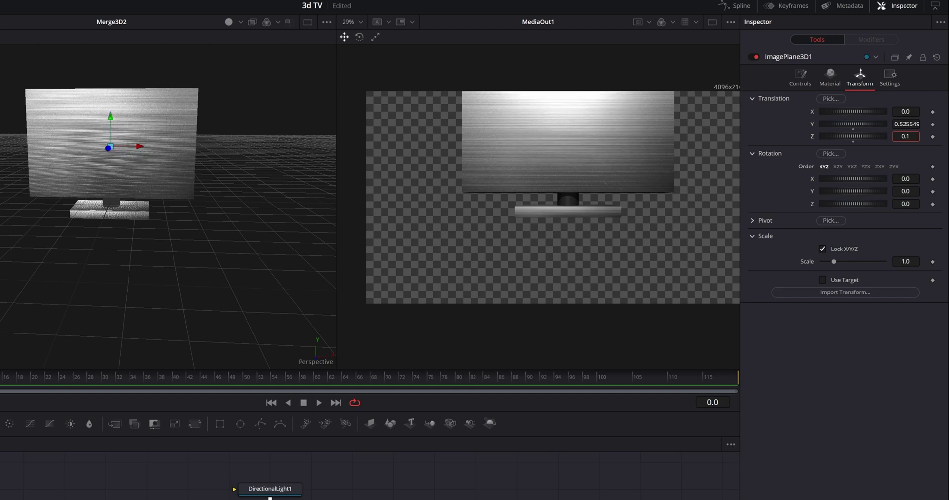
pyautogui.write('2')
pyautogui.press('Return')
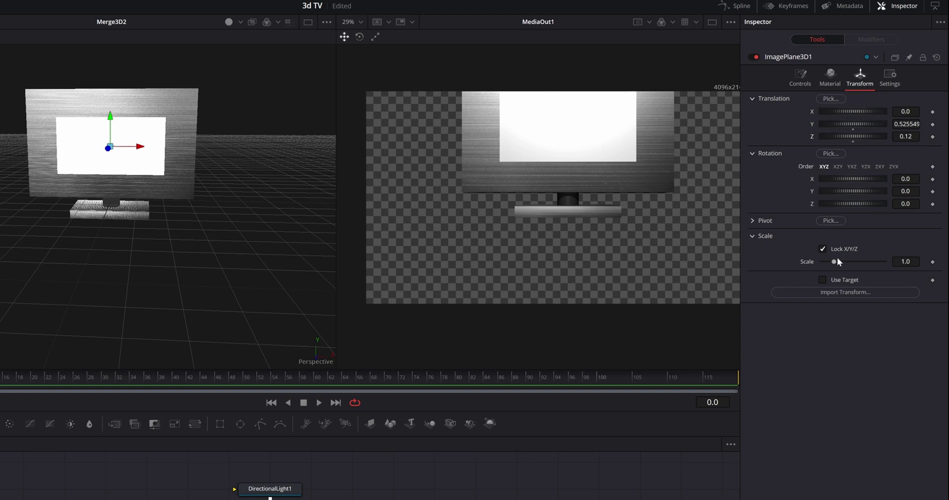
pyautogui.moveTo(906, 262); pyautogui.dragTo(923, 262)
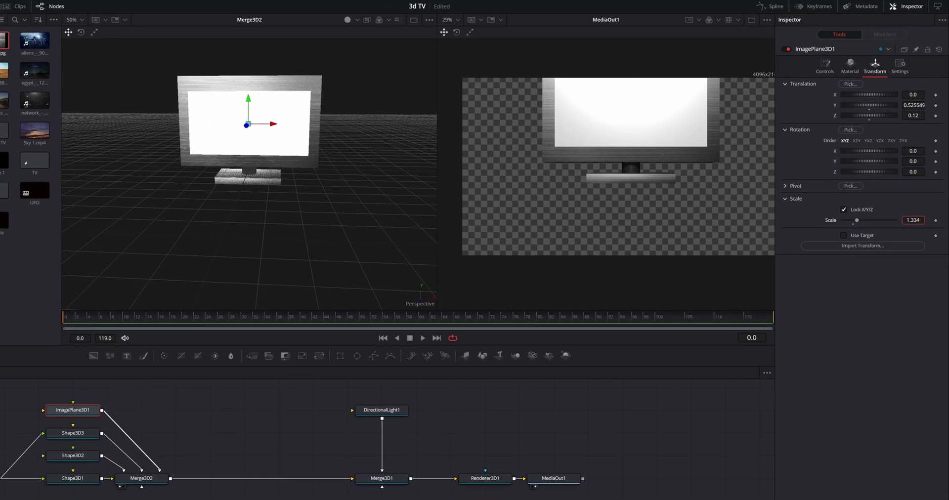
pyautogui.moveTo(914, 220); pyautogui.dragTo(921, 197)
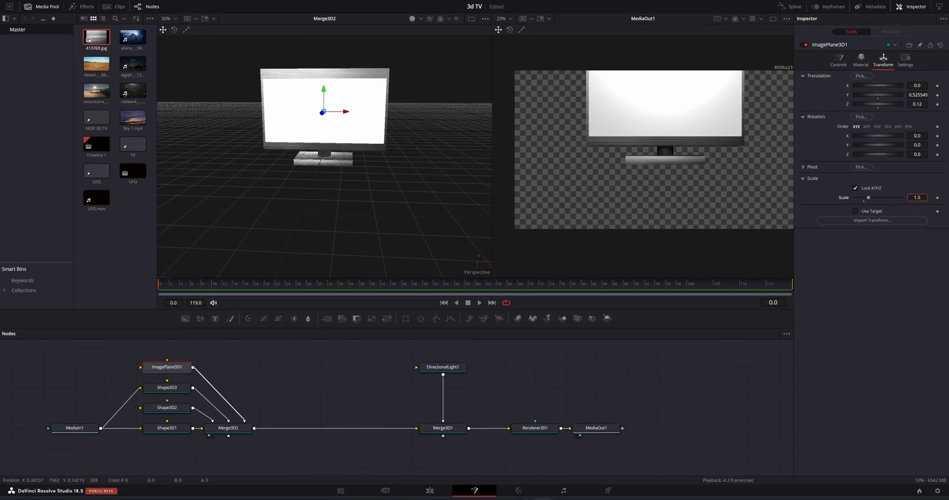
# Widen Shape3D1 to an X scale of 1.722, and fit ImagePlane3D1 with scale 1.597 and Y translation 0.558549
pyautogui.click(179, 429)
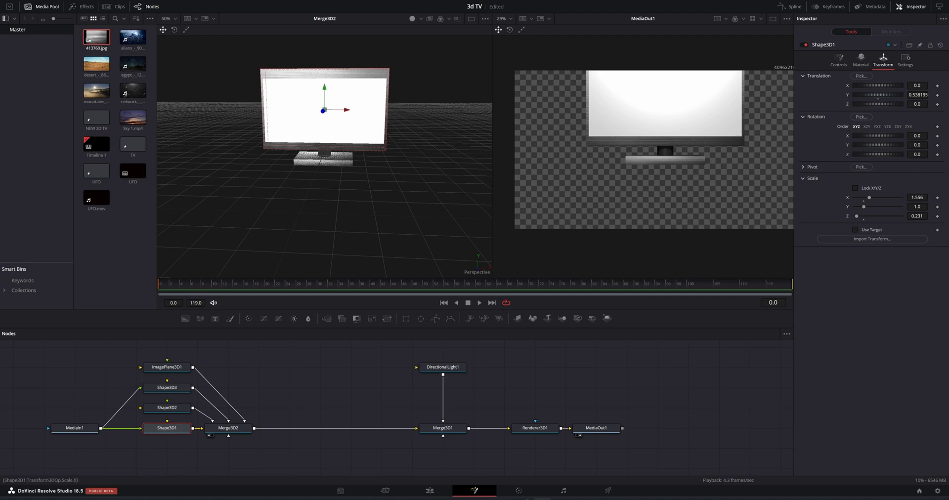
pyautogui.moveTo(917, 197)
pyautogui.mouseDown()
pyautogui.moveTo(942, 197)
pyautogui.moveTo(932, 197)
pyautogui.mouseUp()
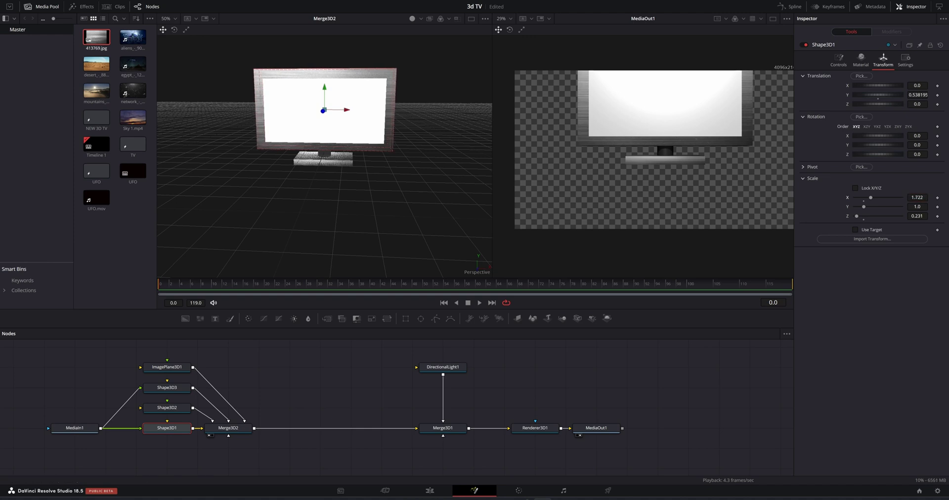
pyautogui.click(168, 367)
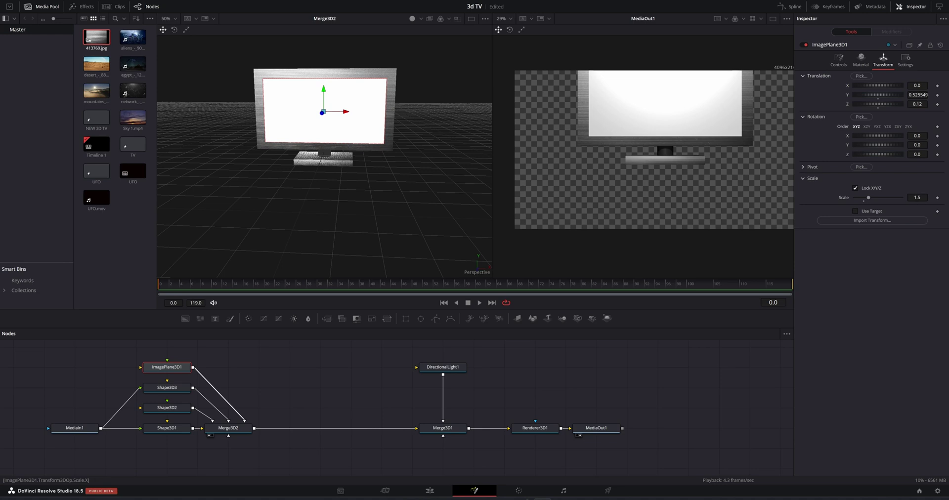
pyautogui.moveTo(918, 197); pyautogui.dragTo(920, 198)
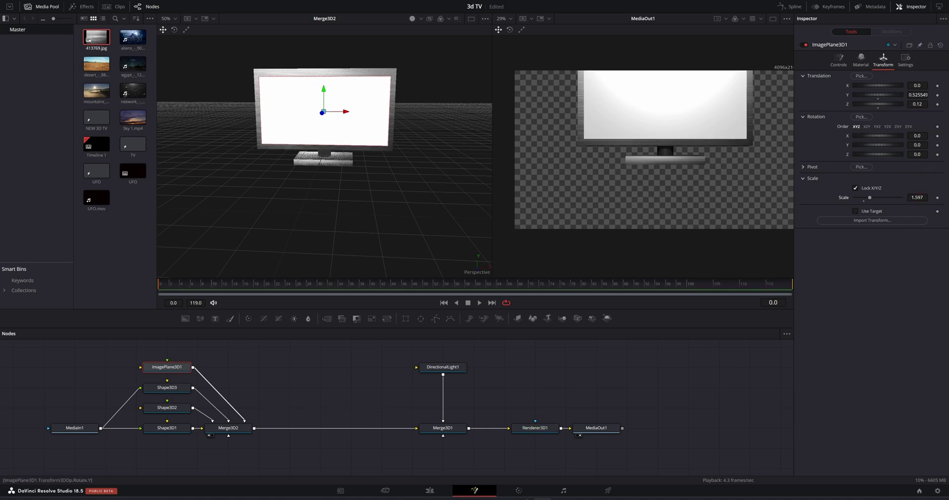
pyautogui.moveTo(917, 95)
pyautogui.mouseDown()
pyautogui.moveTo(942, 95)
pyautogui.moveTo(918, 95)
pyautogui.mouseUp()
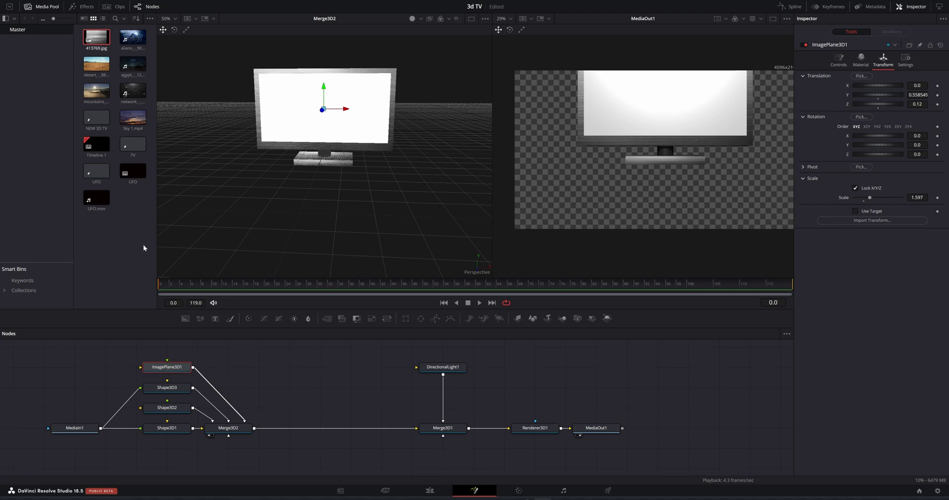
# Connect the network video clip to ImagePlane3D1 as the screen image, preview its playback, and return to frame 0
pyautogui.moveTo(132, 91); pyautogui.dragTo(140, 368)
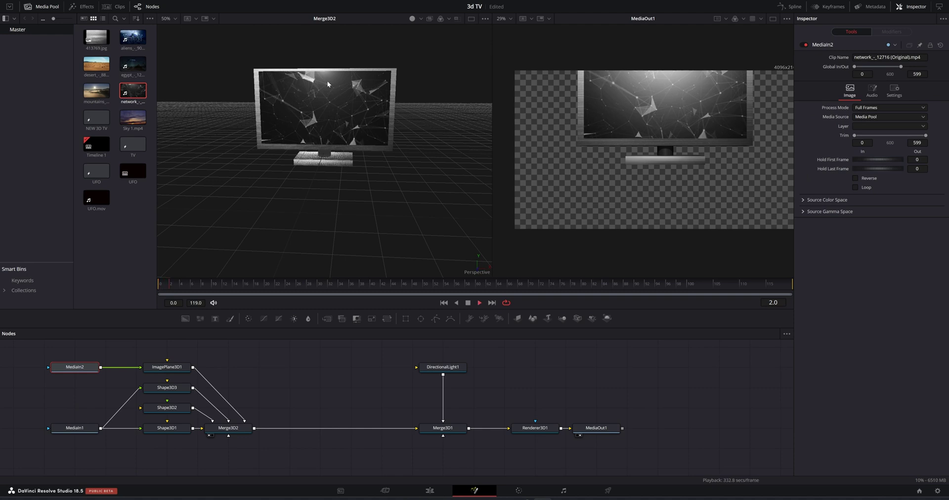
pyautogui.click(468, 303)
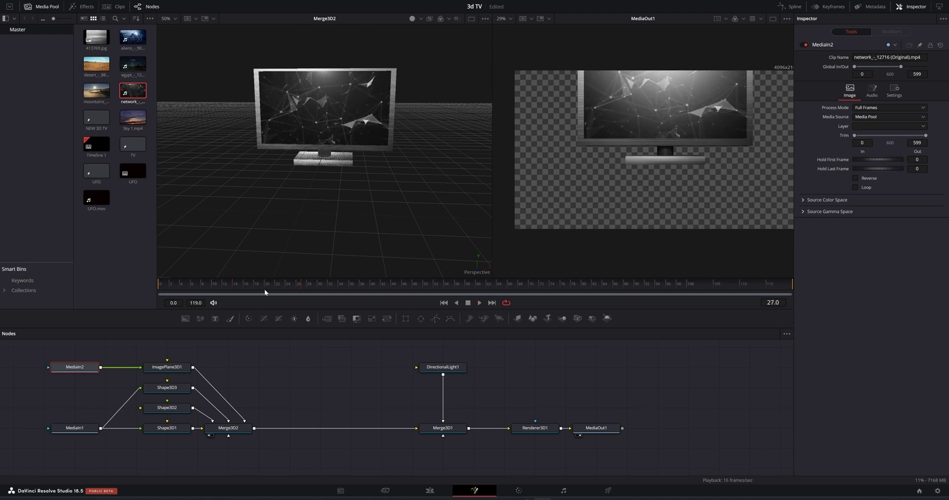
pyautogui.moveTo(303, 288); pyautogui.dragTo(54, 278)
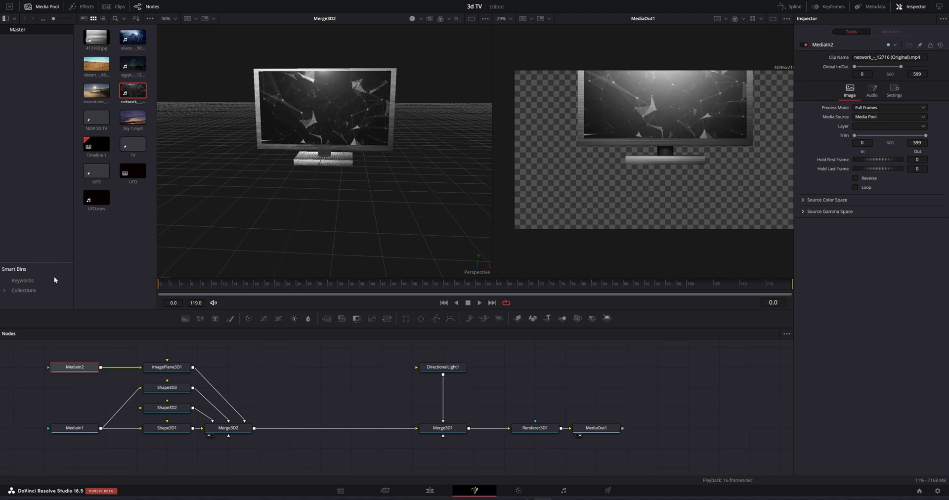
pyautogui.click(346, 376)
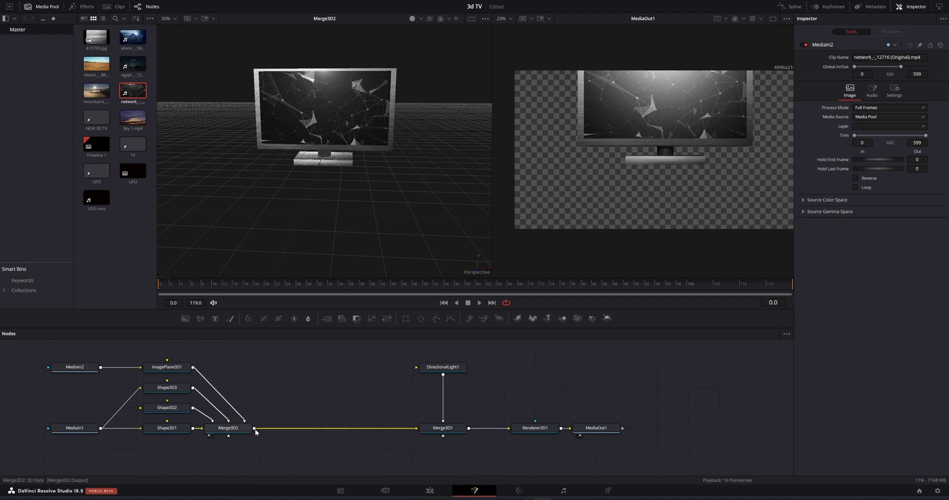
# Insert a Transform 3D node after Merge3D2, move the television to X 0.007 and Y -0.415, and save the project
pyautogui.click(243, 430)
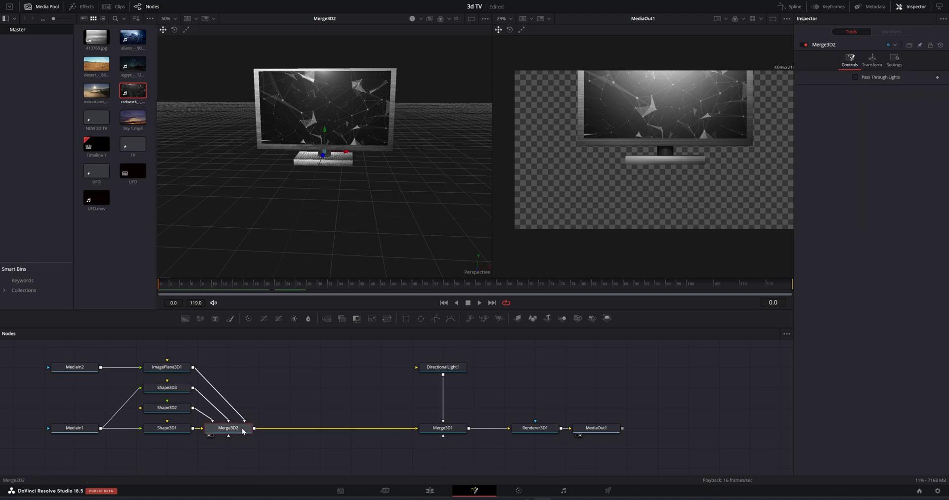
pyautogui.hotkey('shift', 'space')
pyautogui.write('transf')
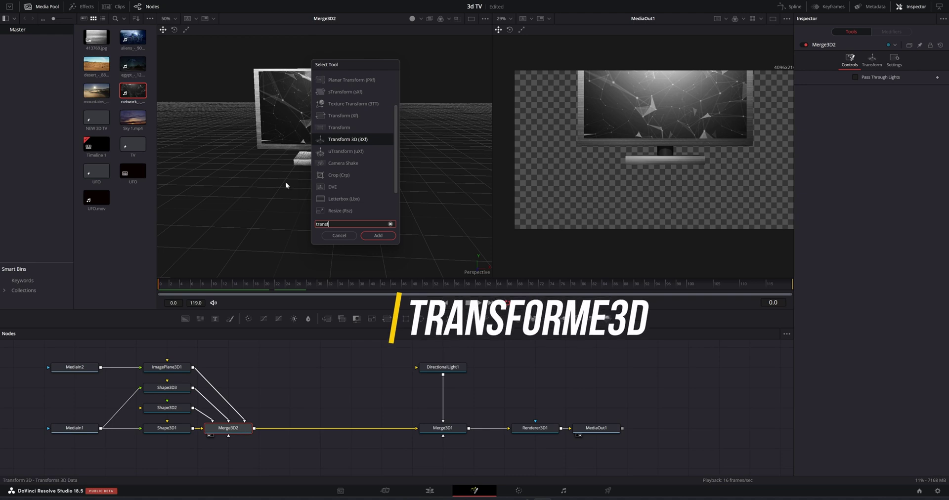
pyautogui.click(366, 141)
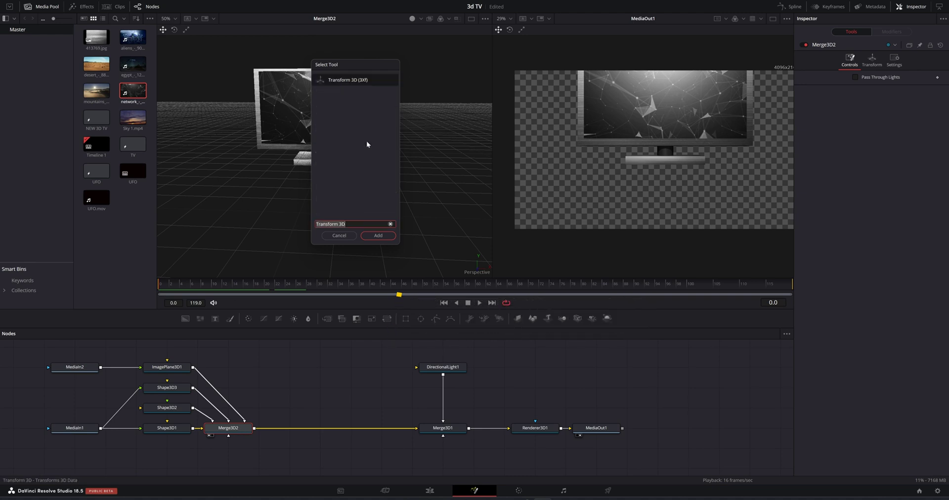
pyautogui.click(366, 237)
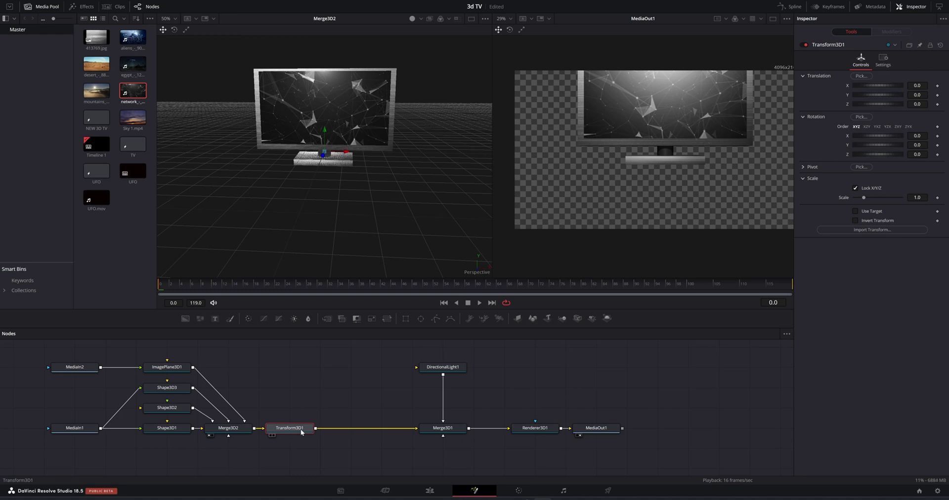
pyautogui.moveTo(877, 85); pyautogui.dragTo(843, 124)
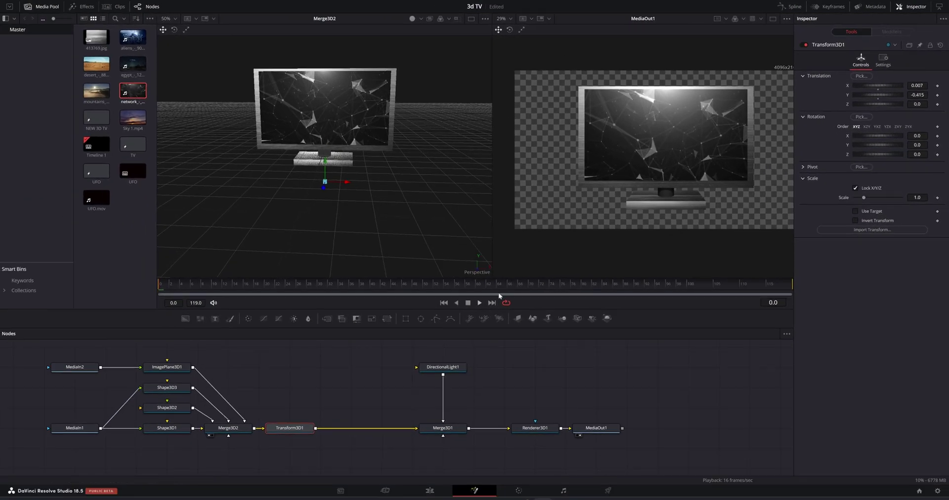
pyautogui.hotkey('ctrl', 's')
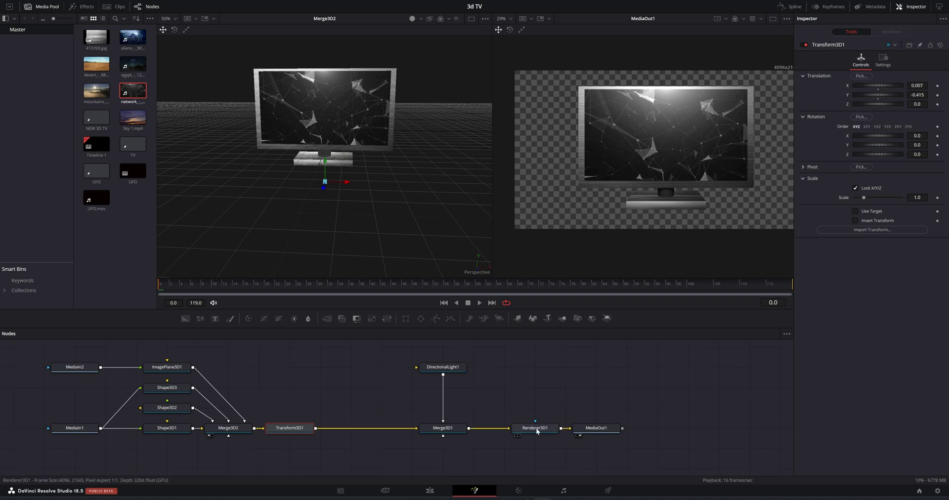
# Add a Camera 3D node to Merge3D1 and pull the camera back in front of the television to frame it
pyautogui.click(535, 389)
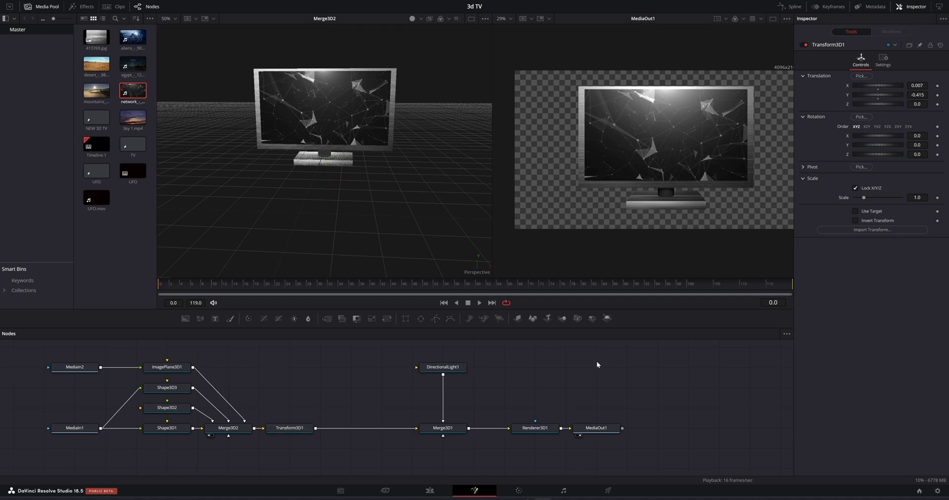
pyautogui.moveTo(580, 321); pyautogui.dragTo(443, 418)
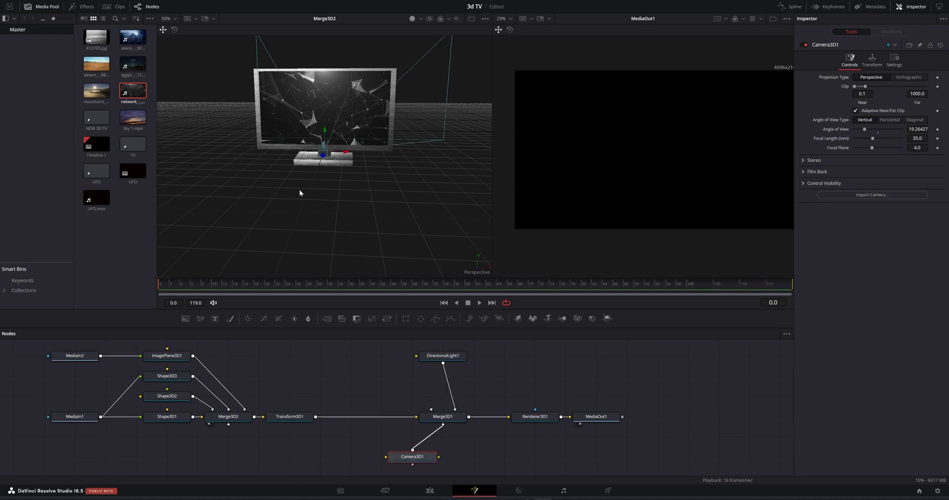
pyautogui.moveTo(324, 157); pyautogui.dragTo(63, 497)
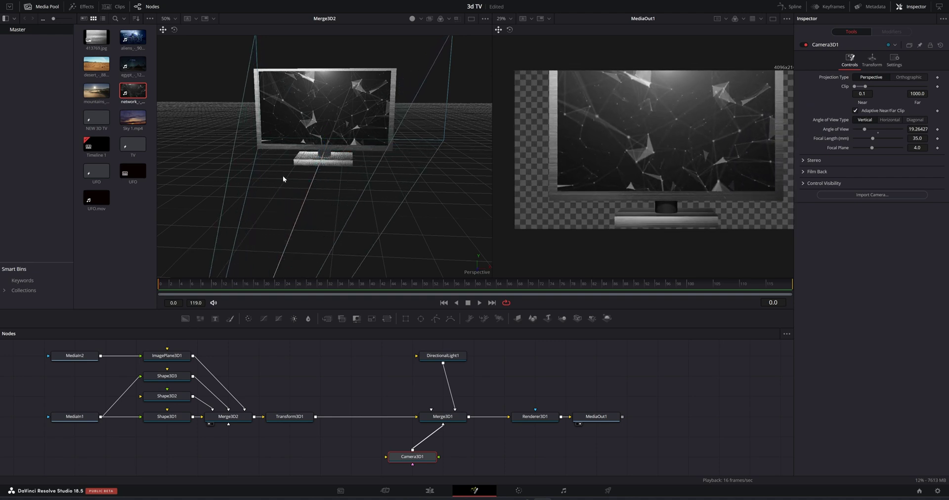
pyautogui.scroll(-3, 282, 176)
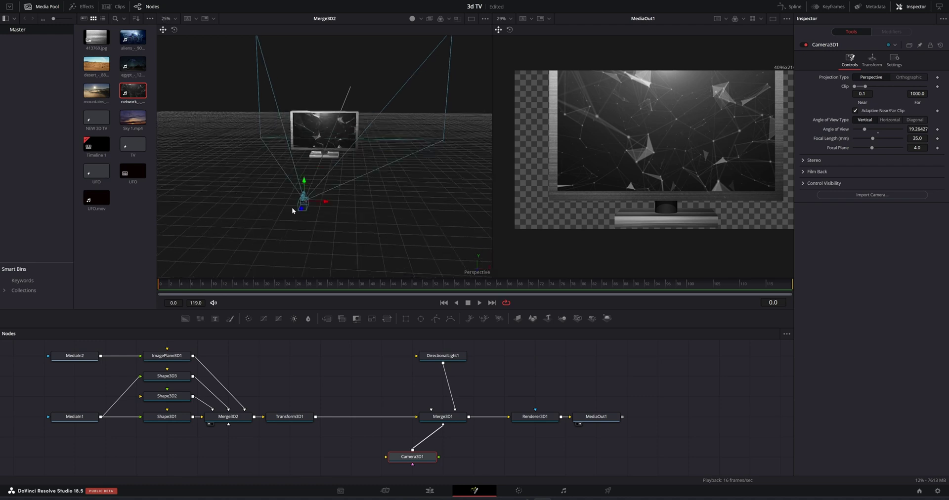
pyautogui.moveTo(303, 205)
pyautogui.mouseDown()
pyautogui.moveTo(298, 238)
pyautogui.moveTo(298, 198)
pyautogui.mouseUp()
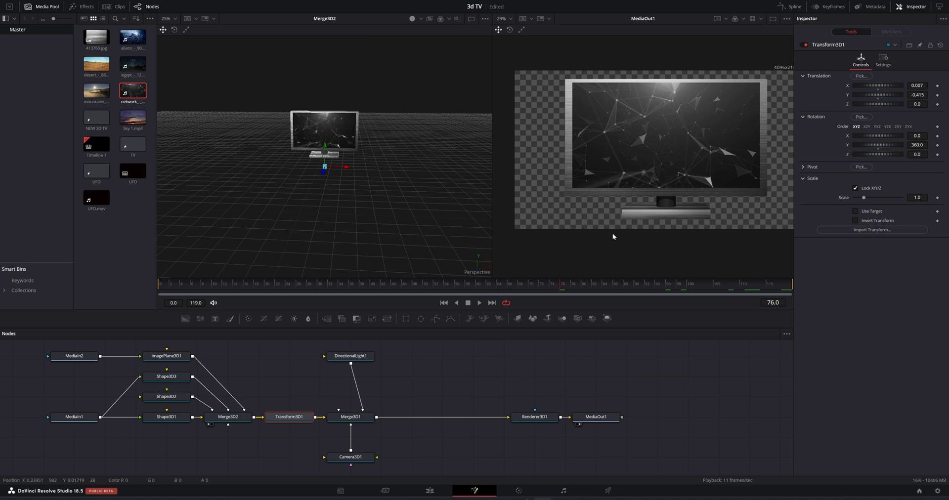
# Set a keyframe at frame 0 on Transform3D1's Y rotation with a value of -360
pyautogui.moveTo(563, 289); pyautogui.dragTo(85, 338)
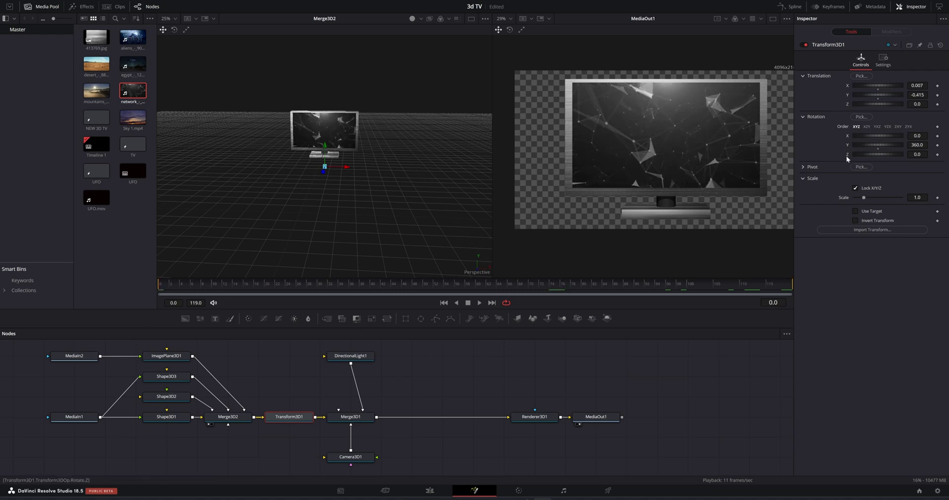
pyautogui.doubleClick(917, 145)
pyautogui.press('Tab')
pyautogui.click(937, 145)
# Set Transform3D1's Y rotation to 360 at frame 119, and play the spin animation from frame 0
pyautogui.press('End')
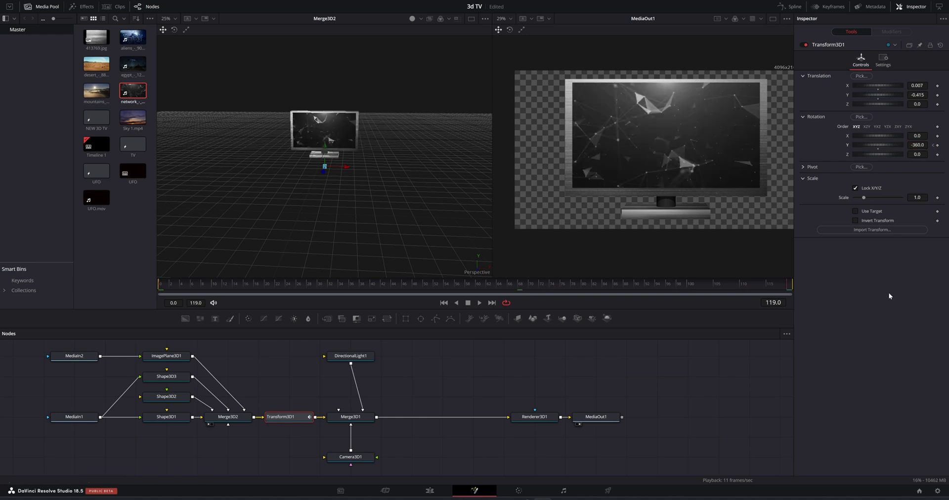
pyautogui.doubleClick(917, 145)
pyautogui.write('360')
pyautogui.press('Tab')
pyautogui.press('Home')
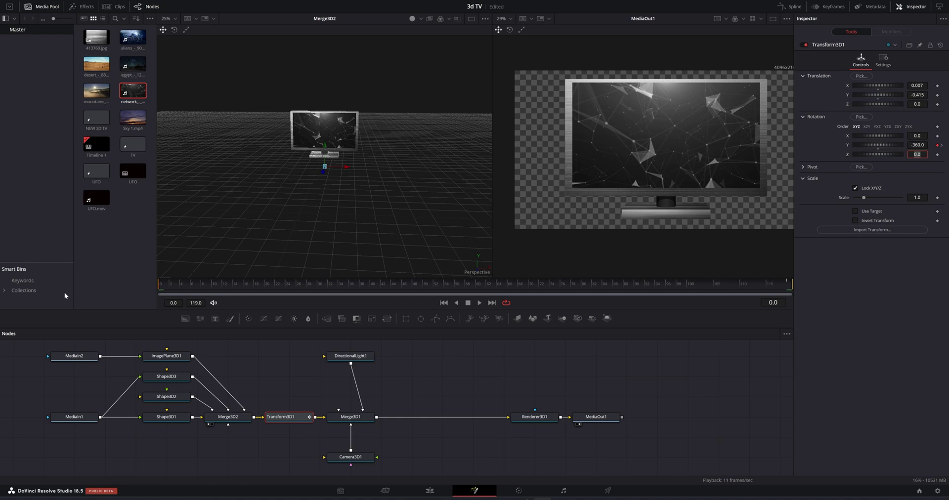
pyautogui.click(479, 303)
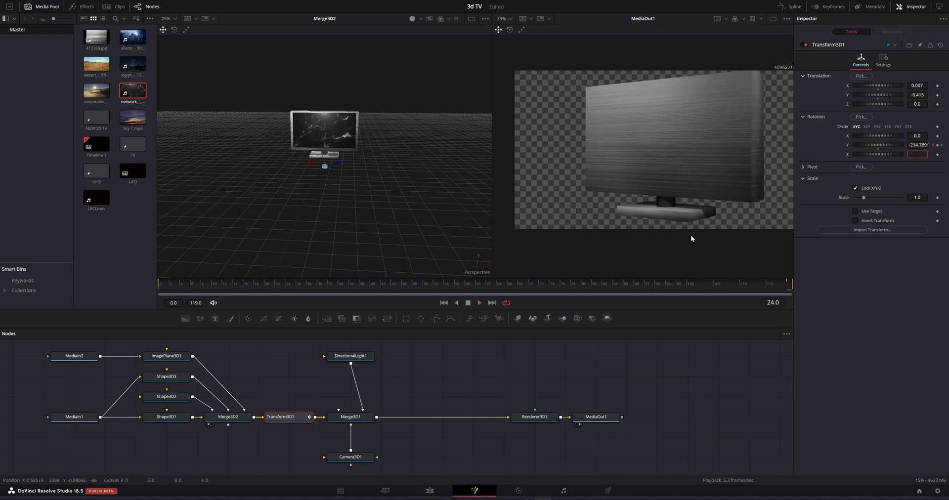
pyautogui.click(467, 303)
# Switch to the Edit page, replace the TV clip on Video 1 with the NEW 3D TV composition, and play it
pyautogui.click(425, 492)
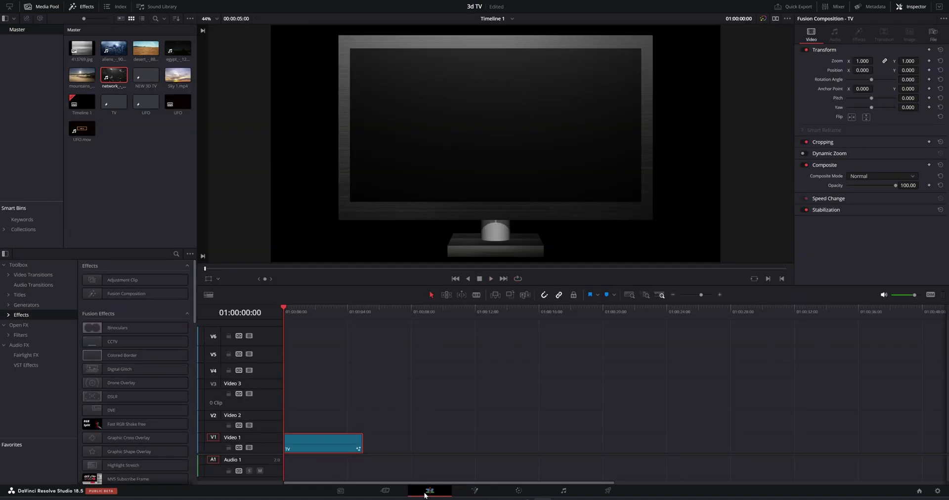
pyautogui.click(146, 75)
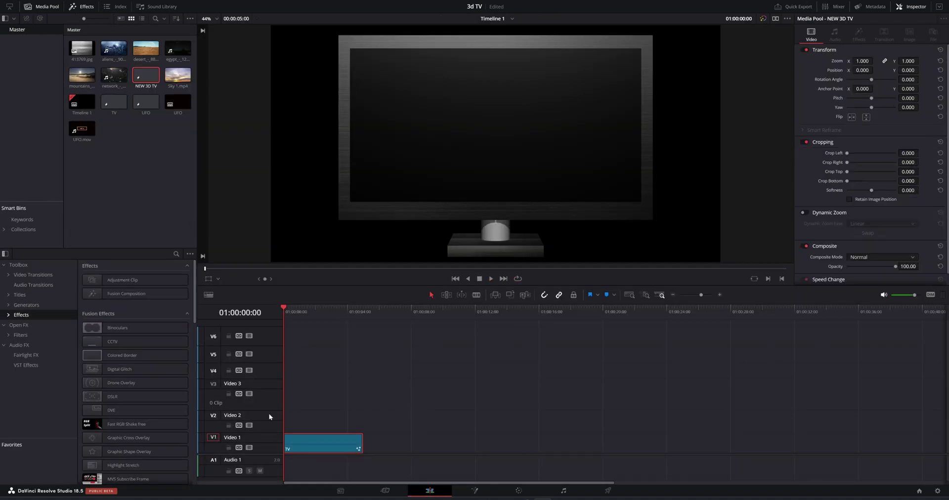
pyautogui.press('Delete')
pyautogui.moveTo(146, 79); pyautogui.dragTo(287, 443)
pyautogui.click(490, 280)
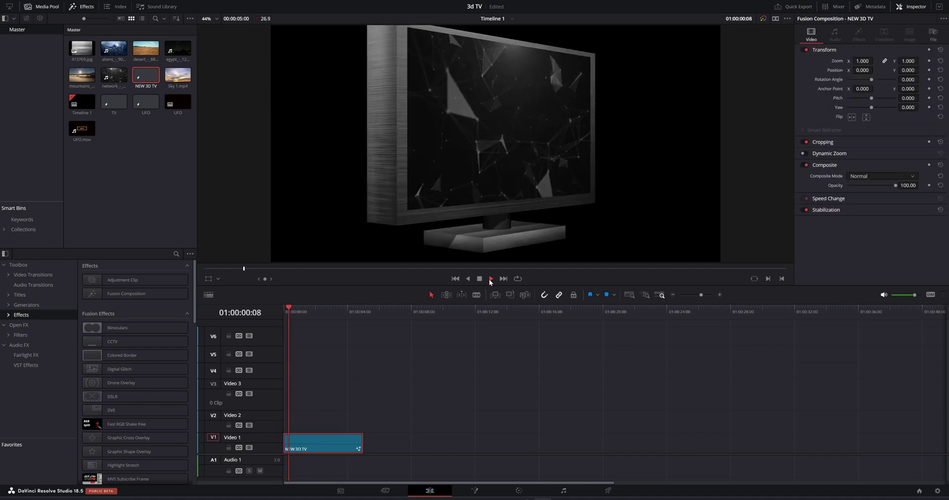